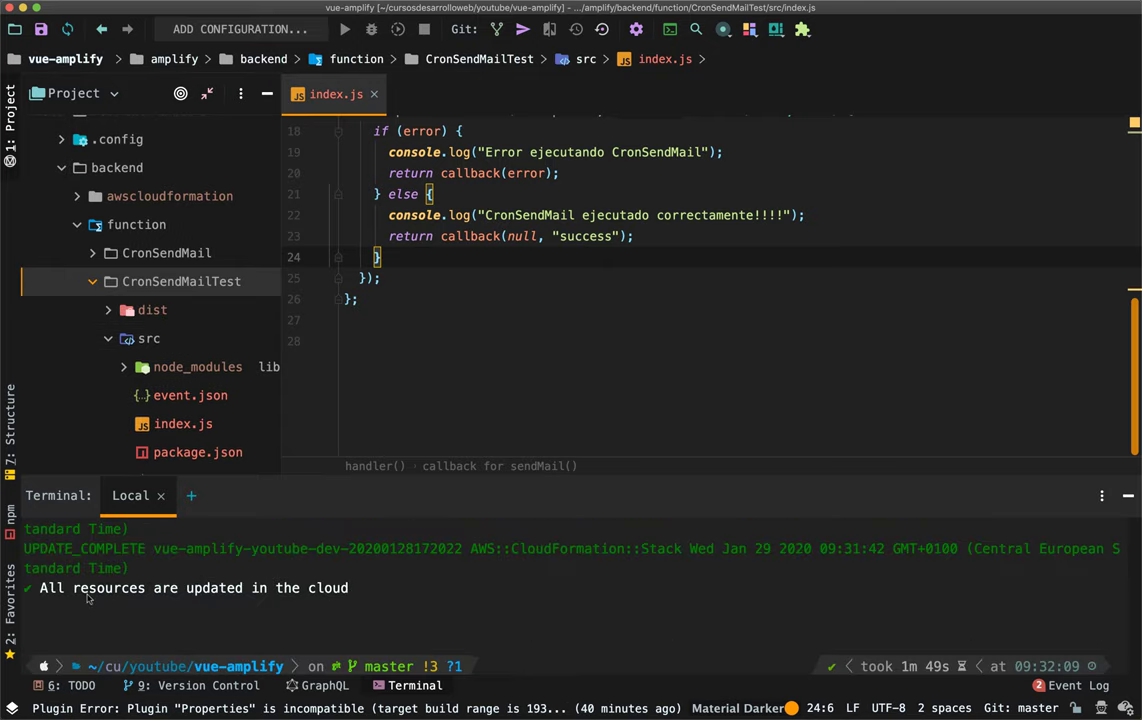
# Clear the deployment output from the local terminal.
pyautogui.write('clear')
pyautogui.scroll(3, 87, 598)
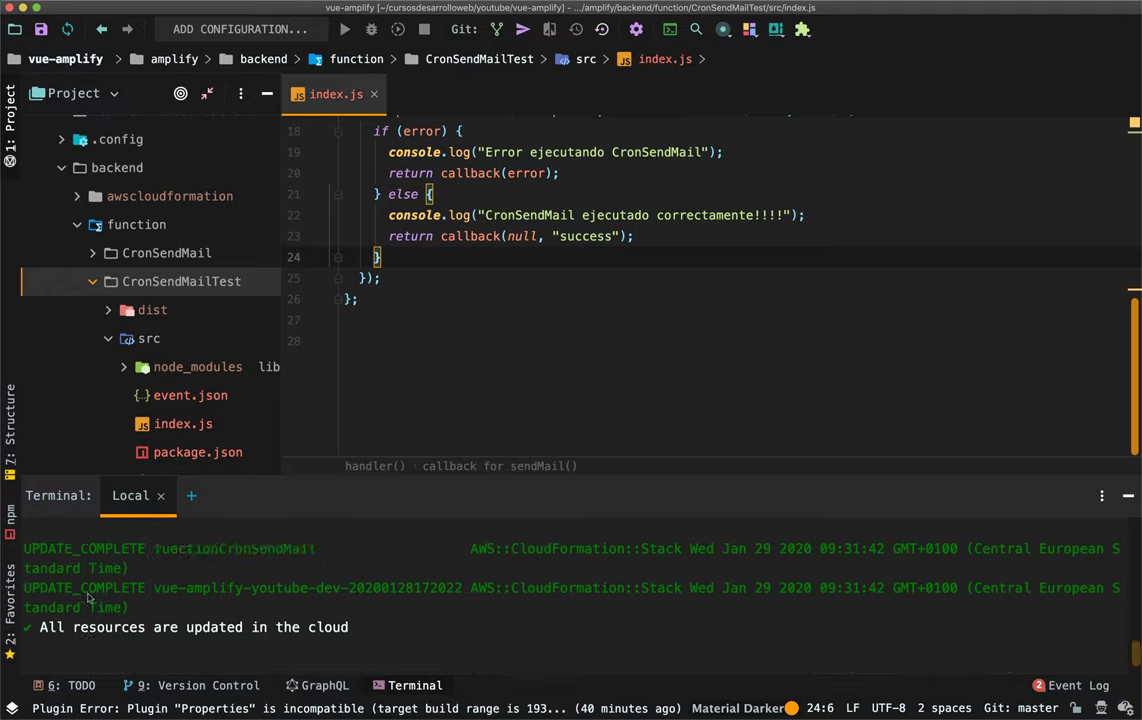
pyautogui.scroll(-3, 238, 594)
pyautogui.press('Return')
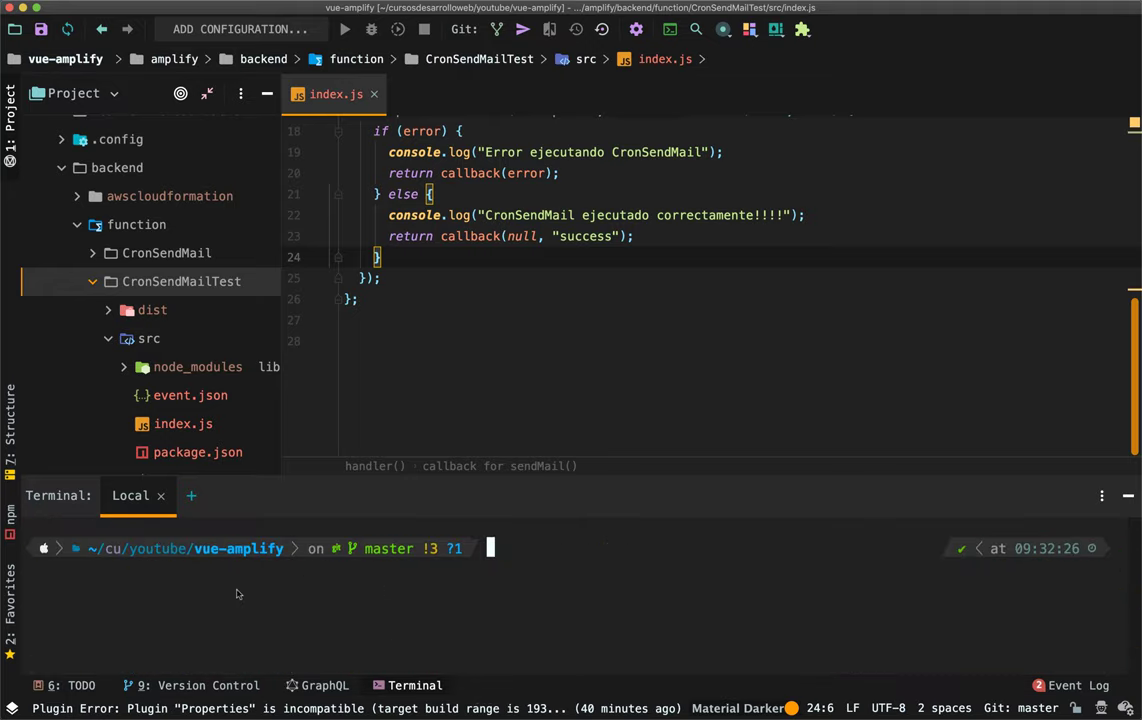
# Switch to the AWS Lambda console in the browser and open the CronSendMailTest-dev function.
pyautogui.press('super+Tab')
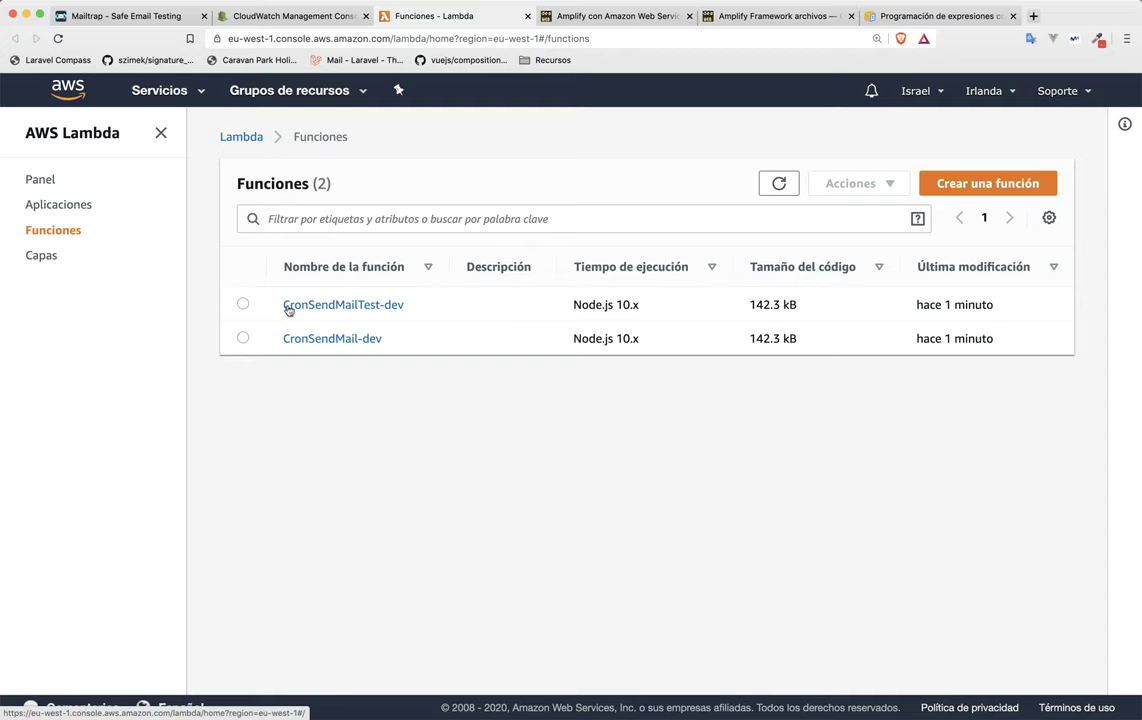
pyautogui.moveTo(384, 339); pyautogui.dragTo(277, 339)
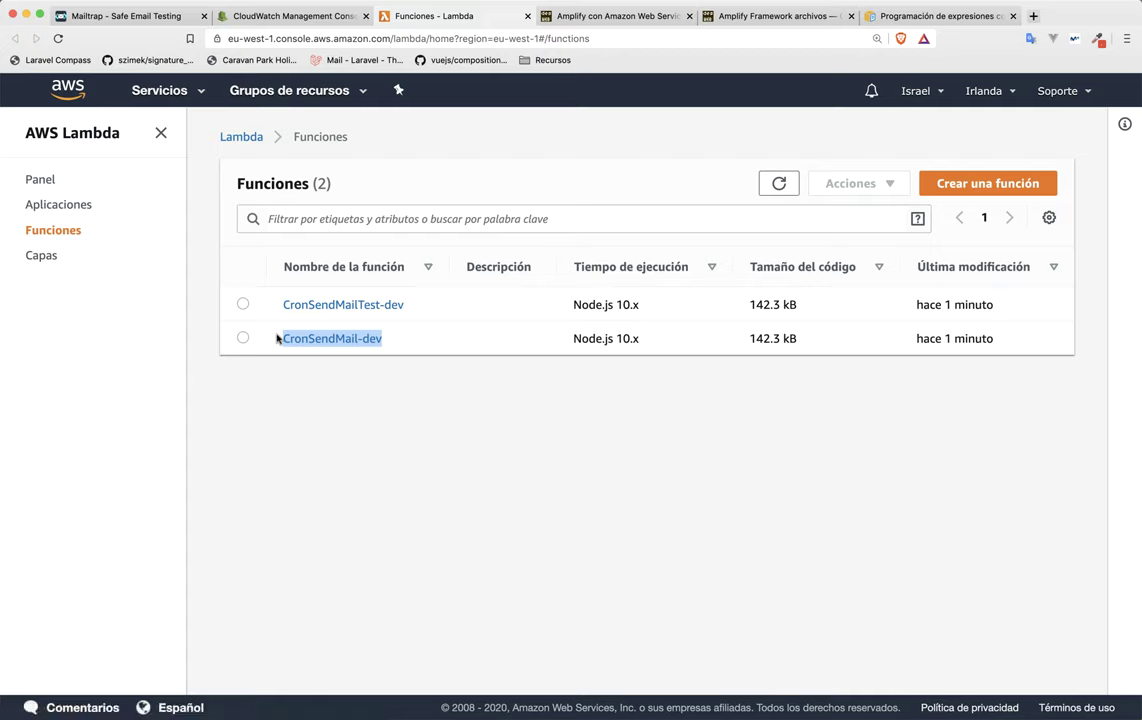
pyautogui.moveTo(406, 305); pyautogui.dragTo(284, 304)
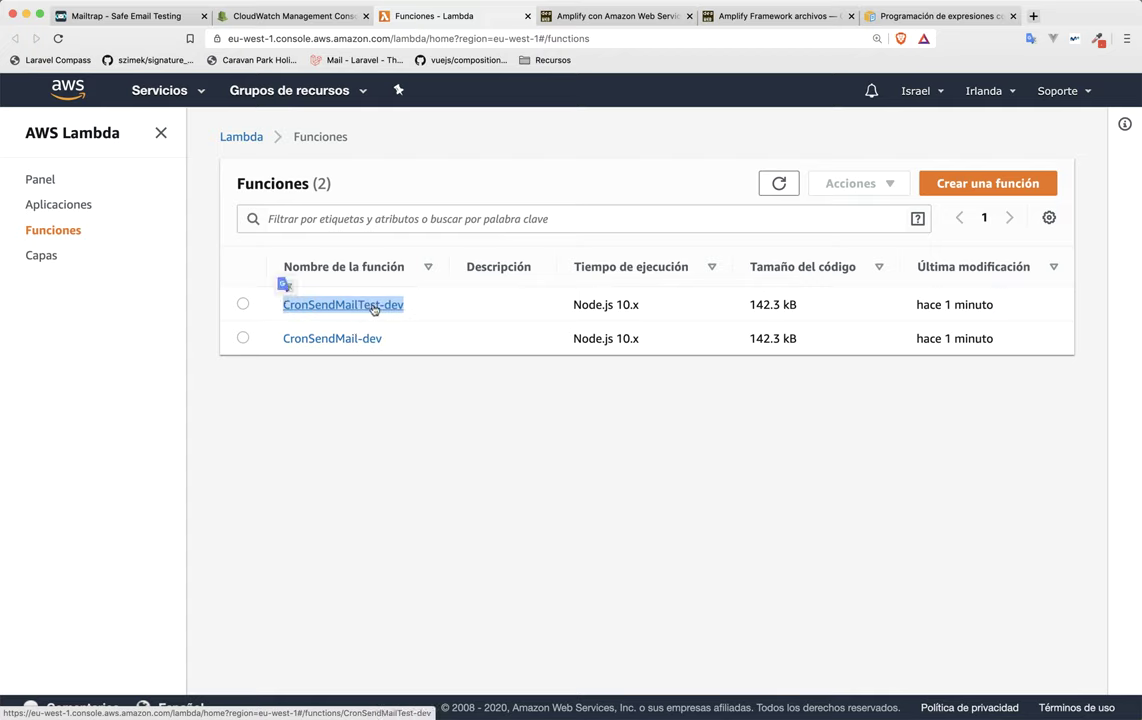
pyautogui.click(446, 306)
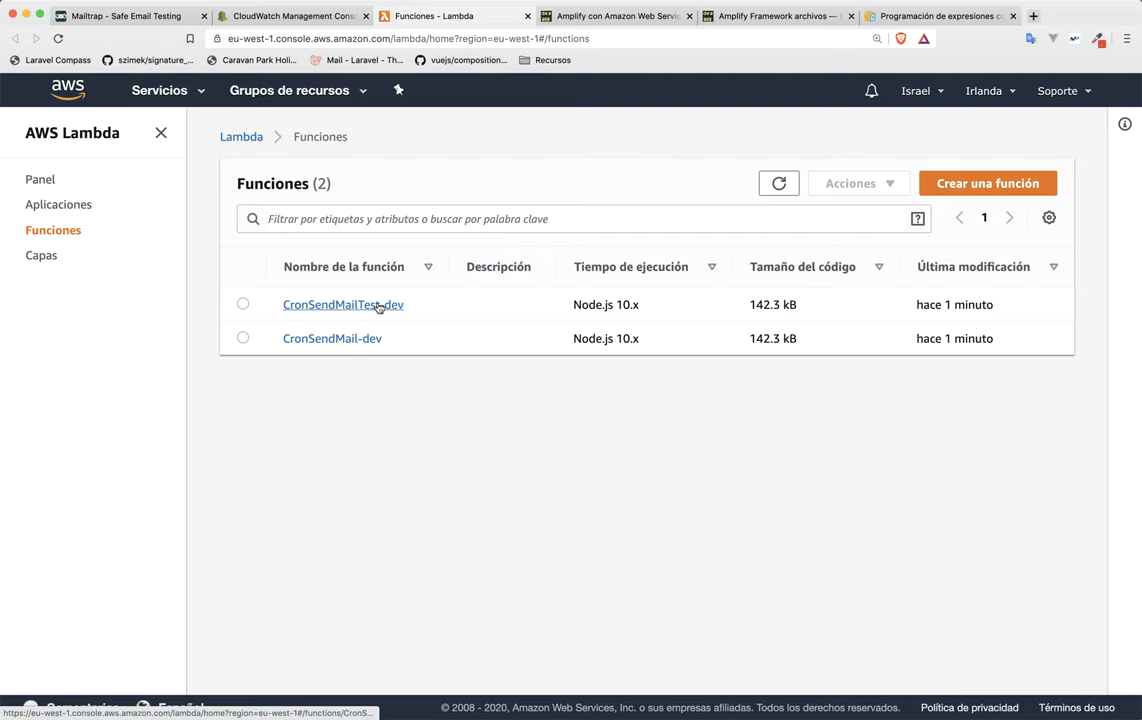
pyautogui.click(379, 305)
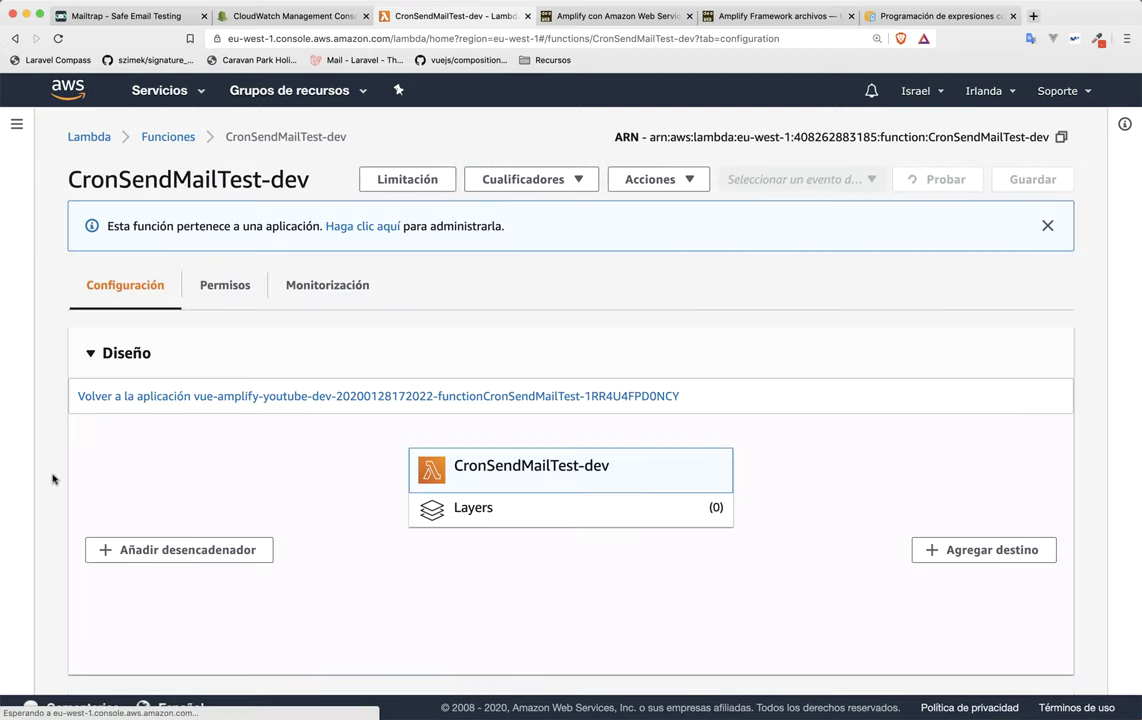
# Review the CronSendMailTest-dev function's index.js code and its environment variables.
pyautogui.scroll(-10, 53, 479)
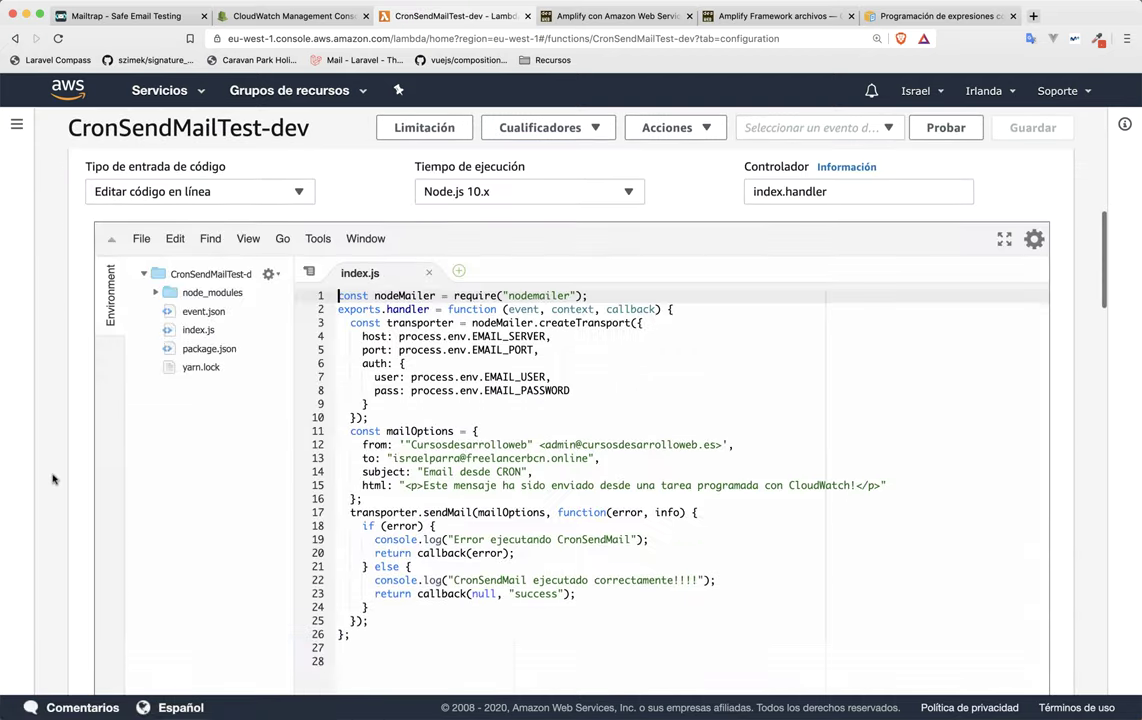
pyautogui.moveTo(345, 647); pyautogui.dragTo(329, 299)
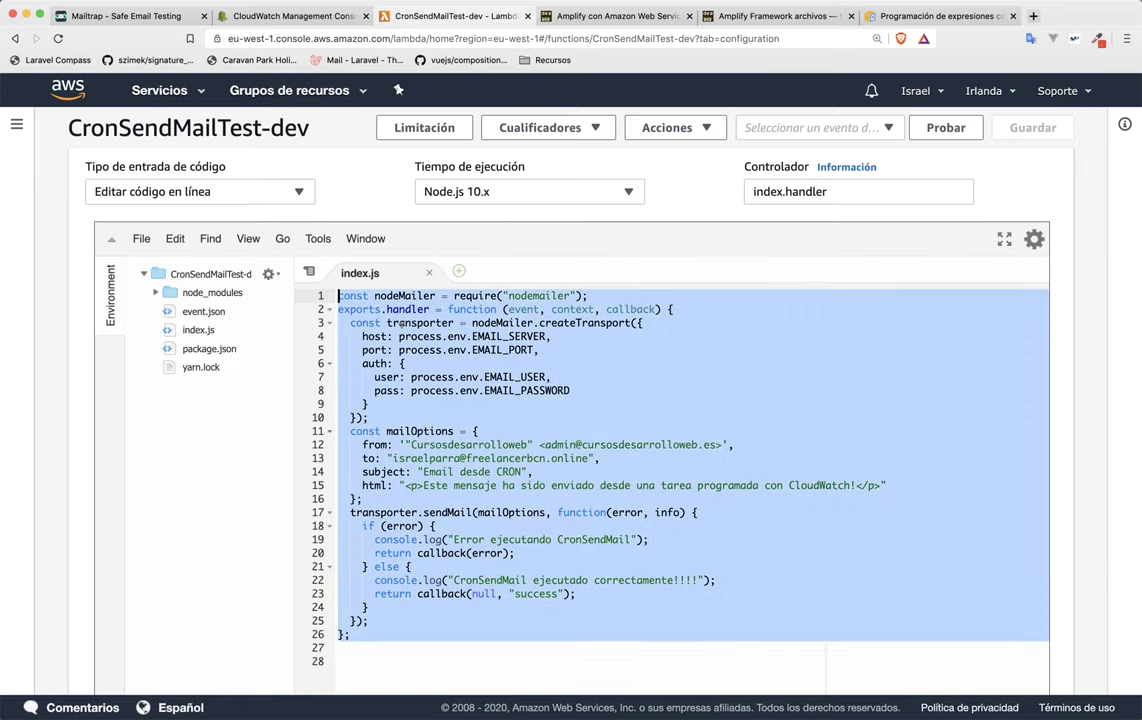
pyautogui.click(388, 323)
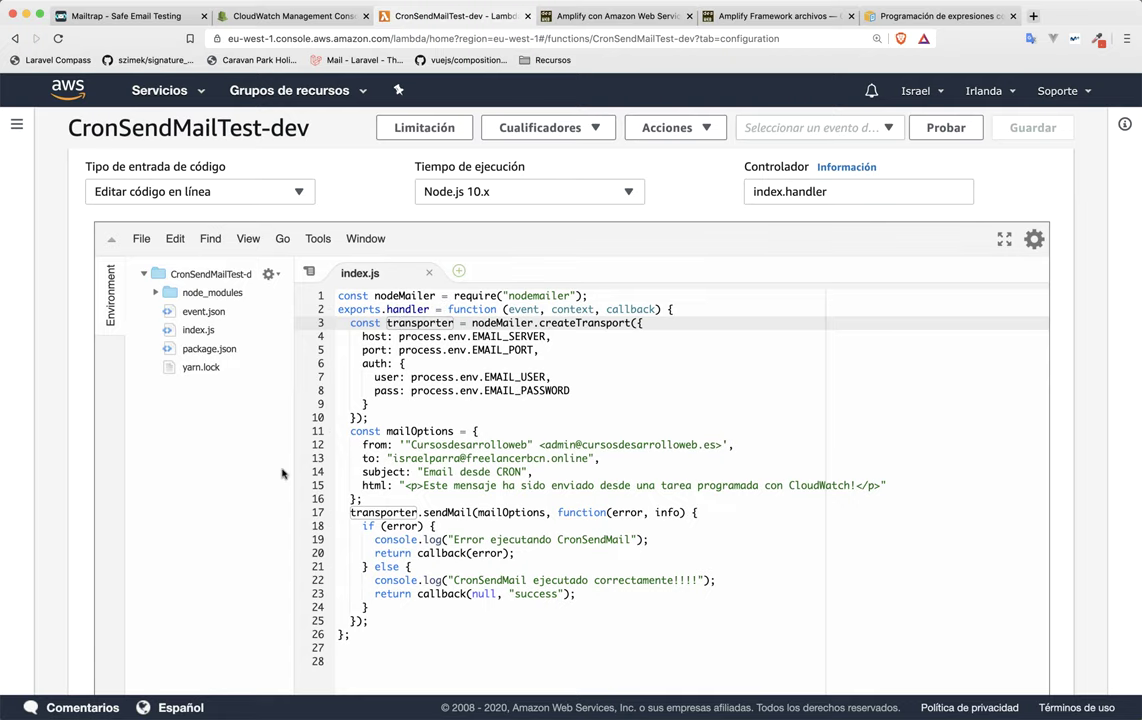
pyautogui.scroll(-10, 283, 474)
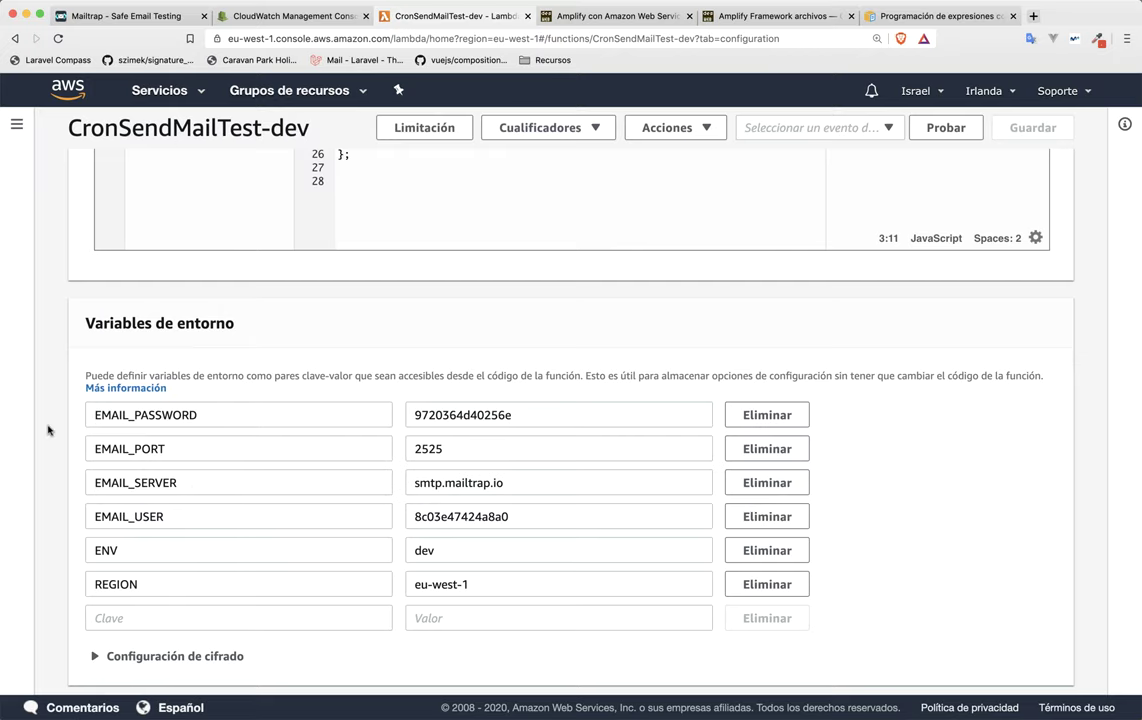
pyautogui.scroll(5, 46, 428)
pyautogui.scroll(9, 48, 430)
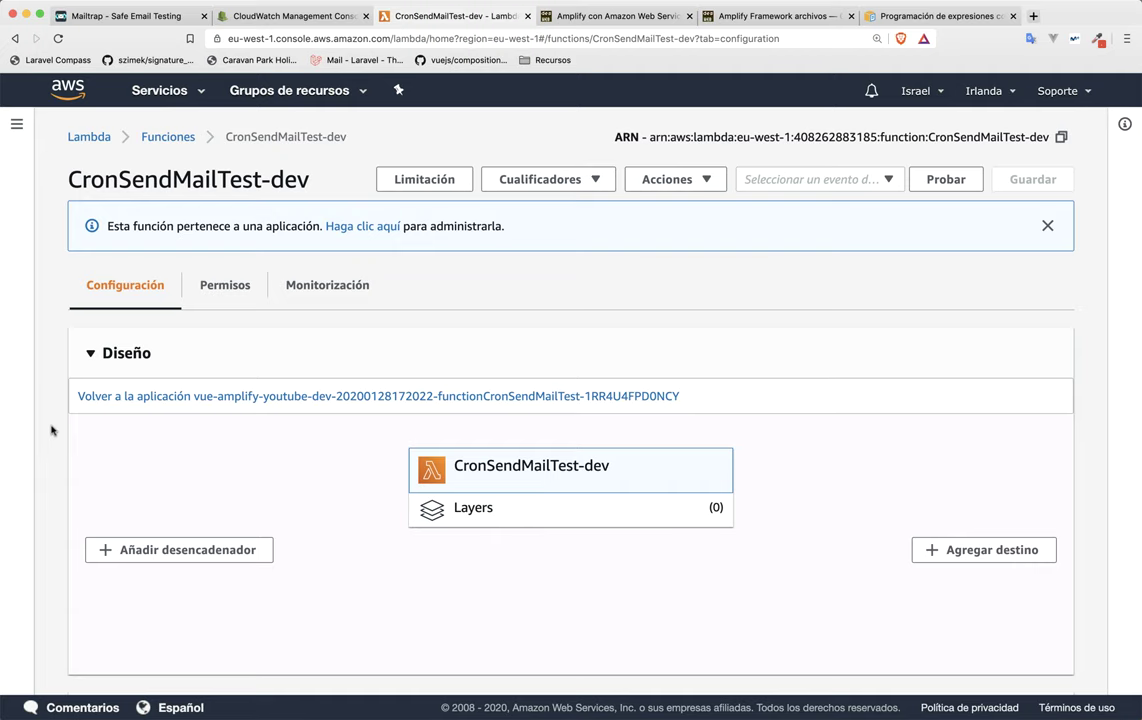
# Find the CloudWatch service in the AWS console and open its event rules.
pyautogui.click(285, 16)
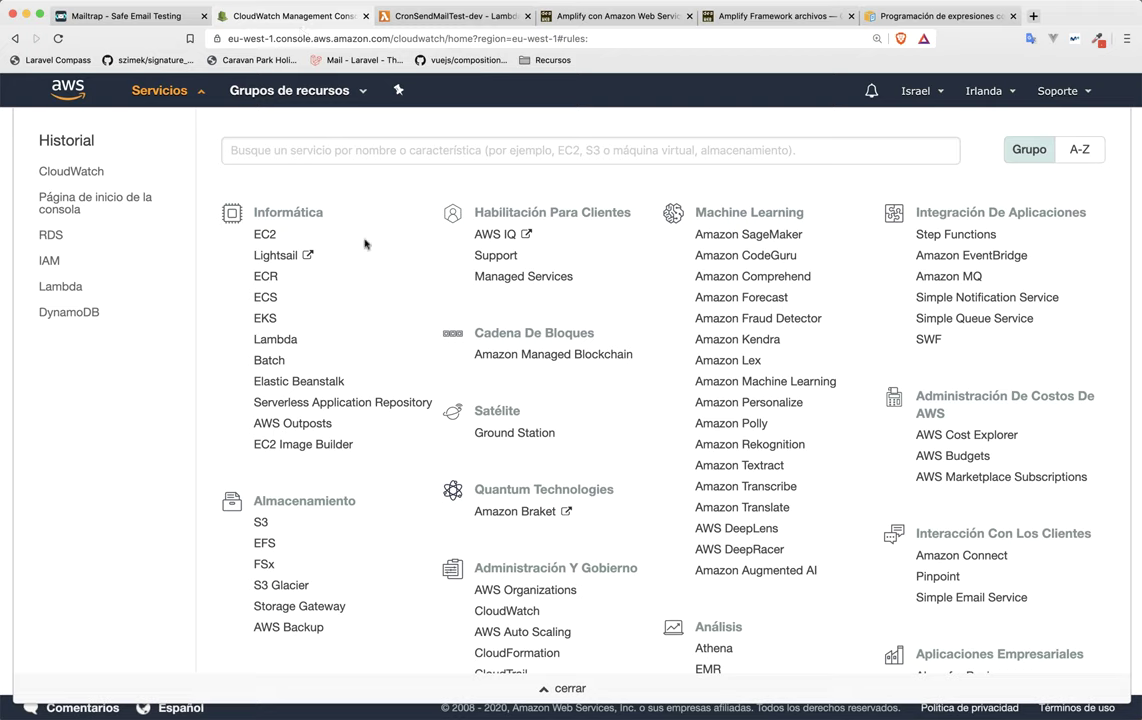
pyautogui.click(1136, 178)
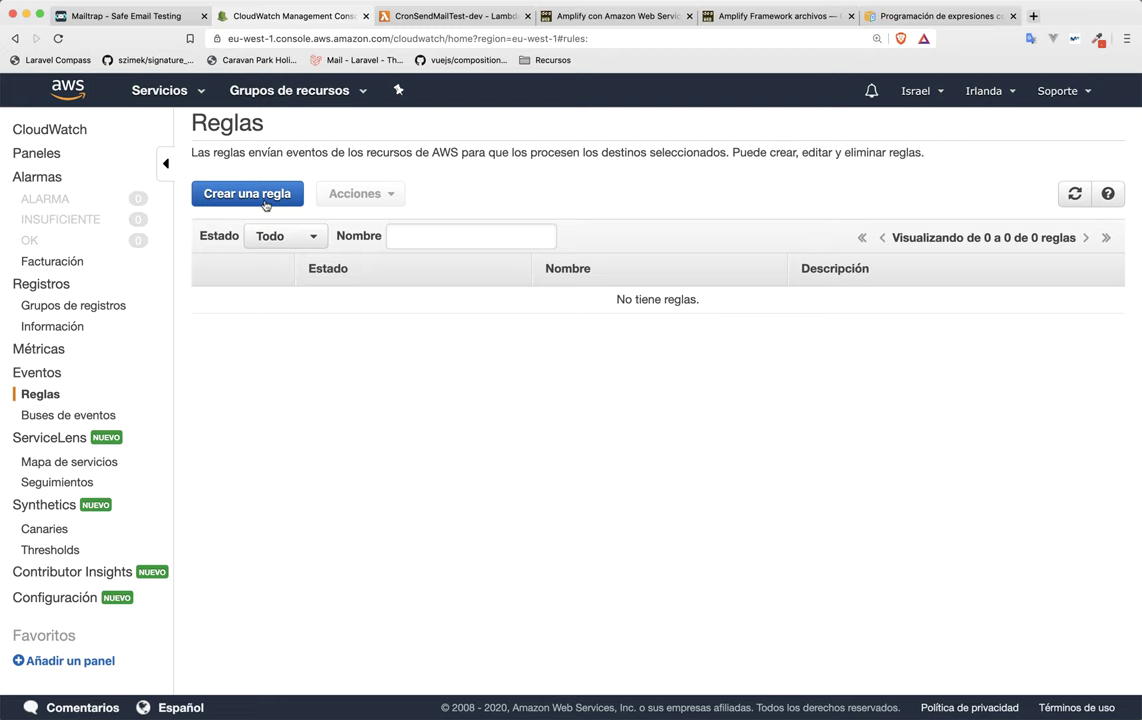
pyautogui.click(134, 102)
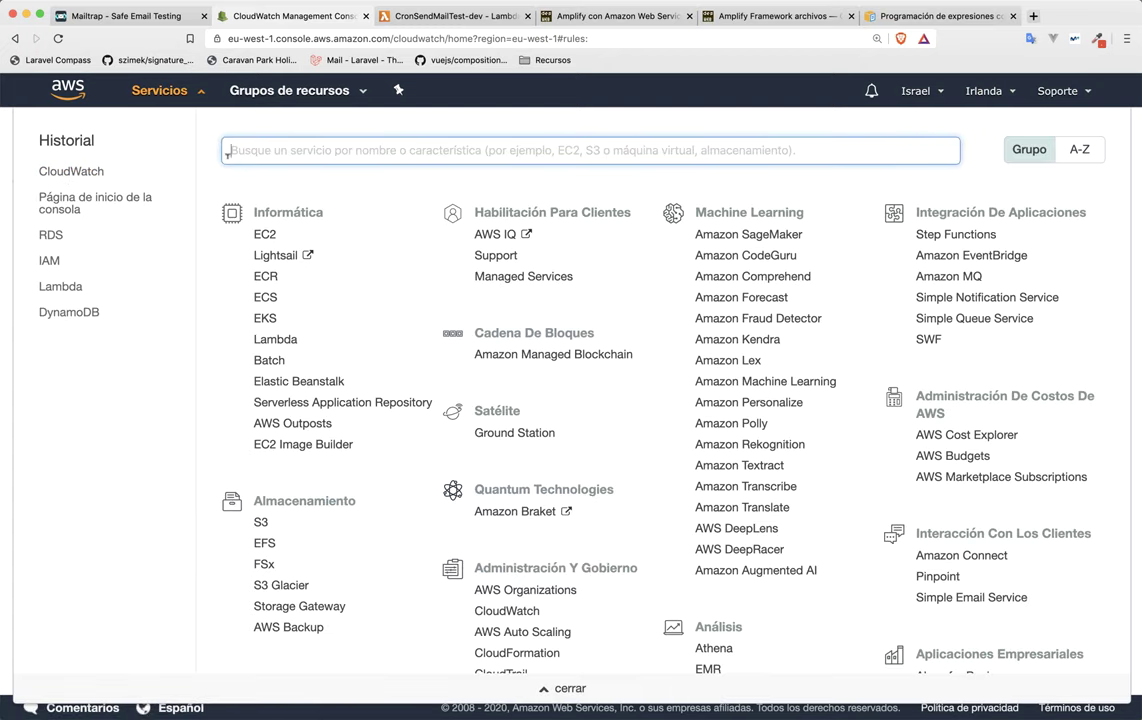
pyautogui.write('cloudwa')
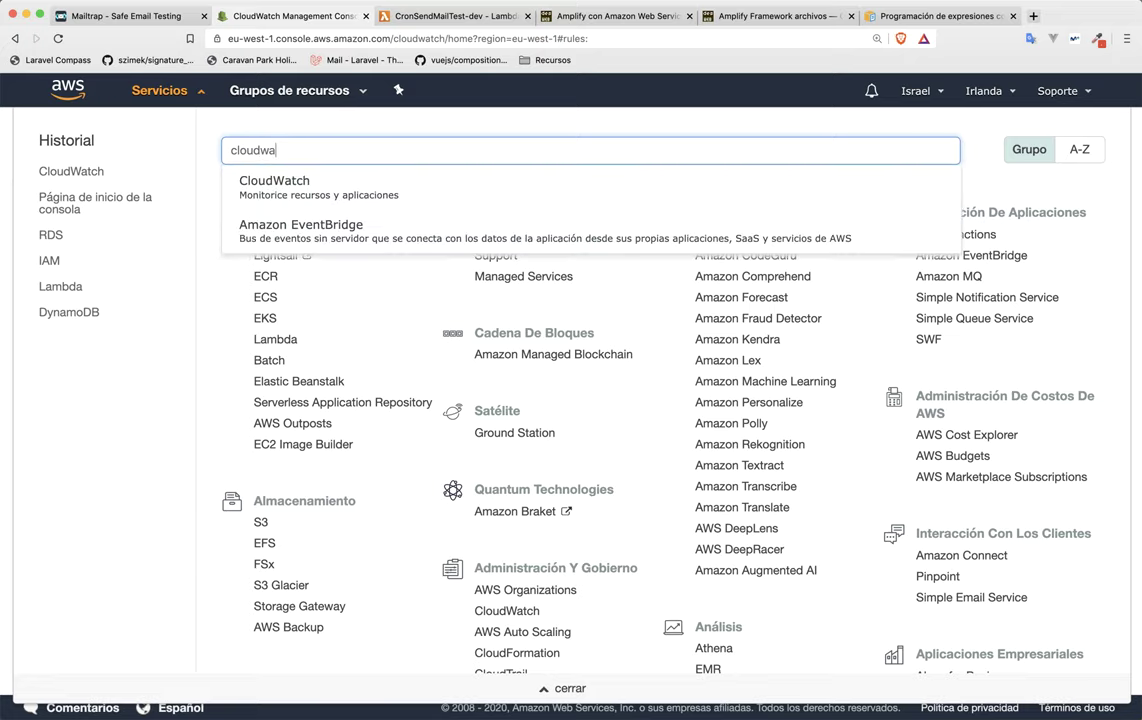
pyautogui.write('t')
pyautogui.click(236, 183)
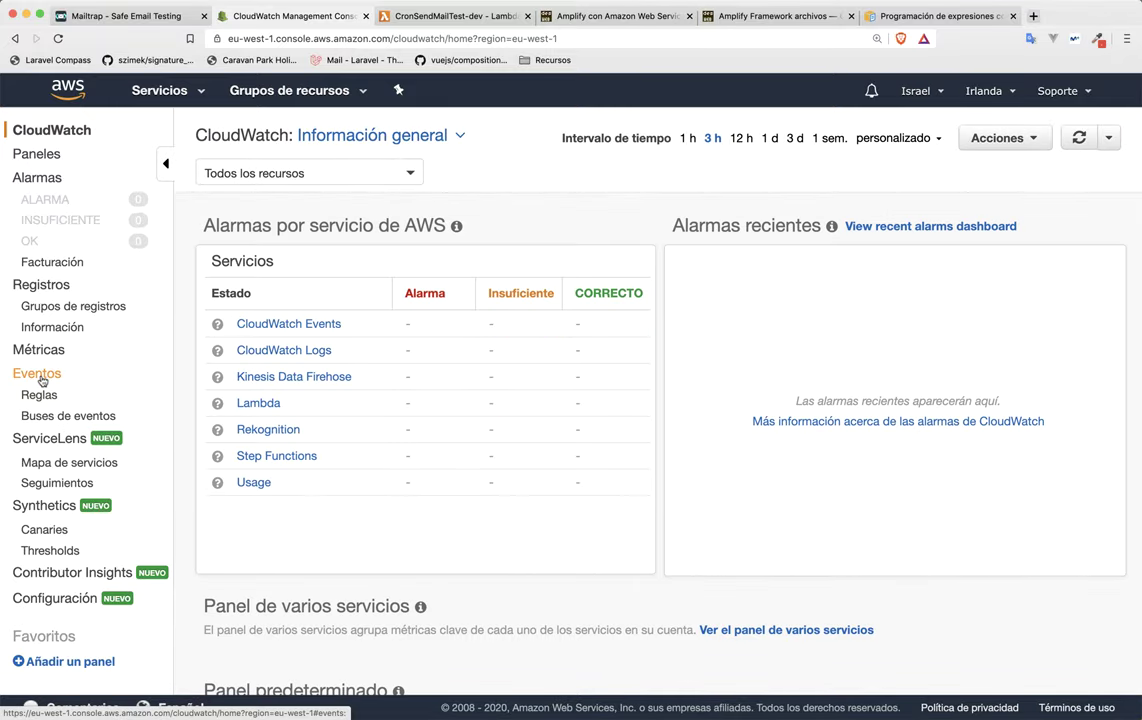
pyautogui.click(39, 395)
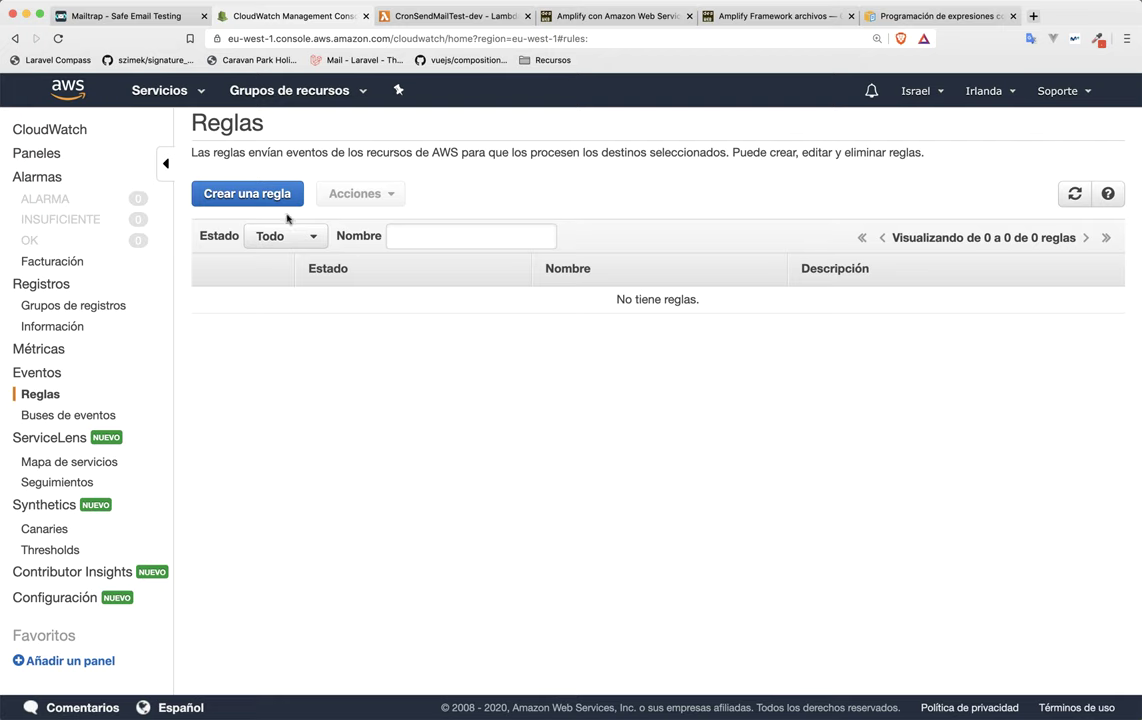
# Start a new rule triggered by a schedule that uses a cron expression.
pyautogui.click(262, 196)
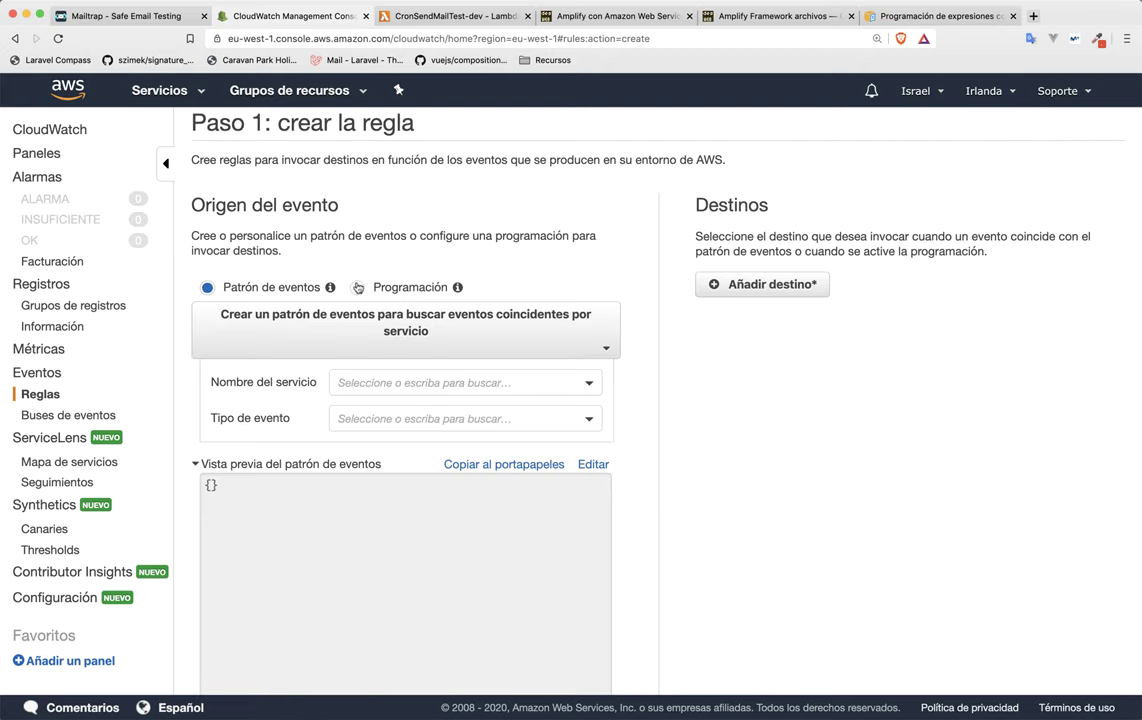
pyautogui.click(358, 287)
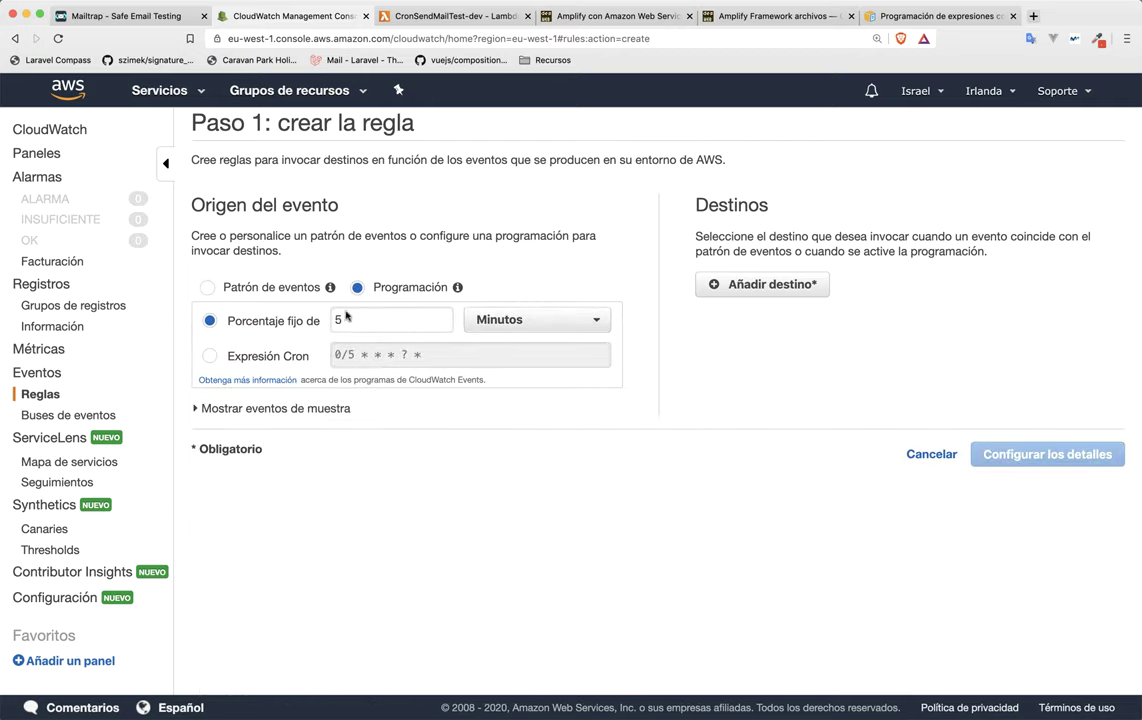
pyautogui.click(238, 360)
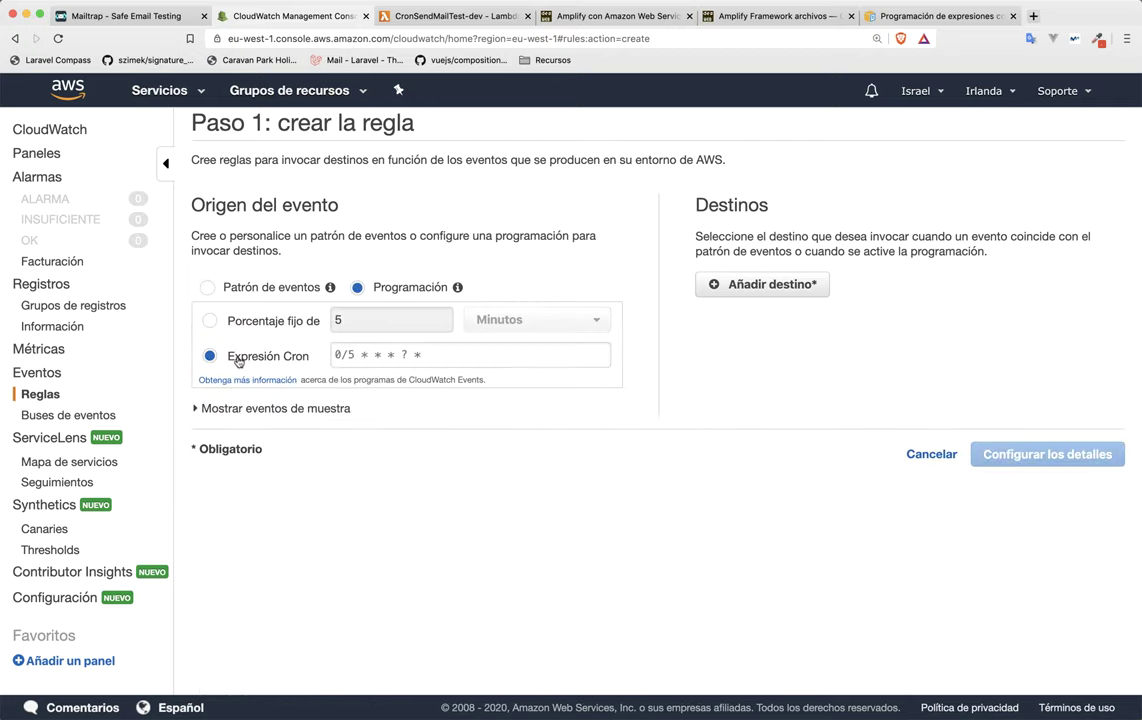
# Copy the weekday ten-minute cron example from the AWS documentation into the rule and change it to 0/1 * ? * MON-FRI *.
pyautogui.click(938, 16)
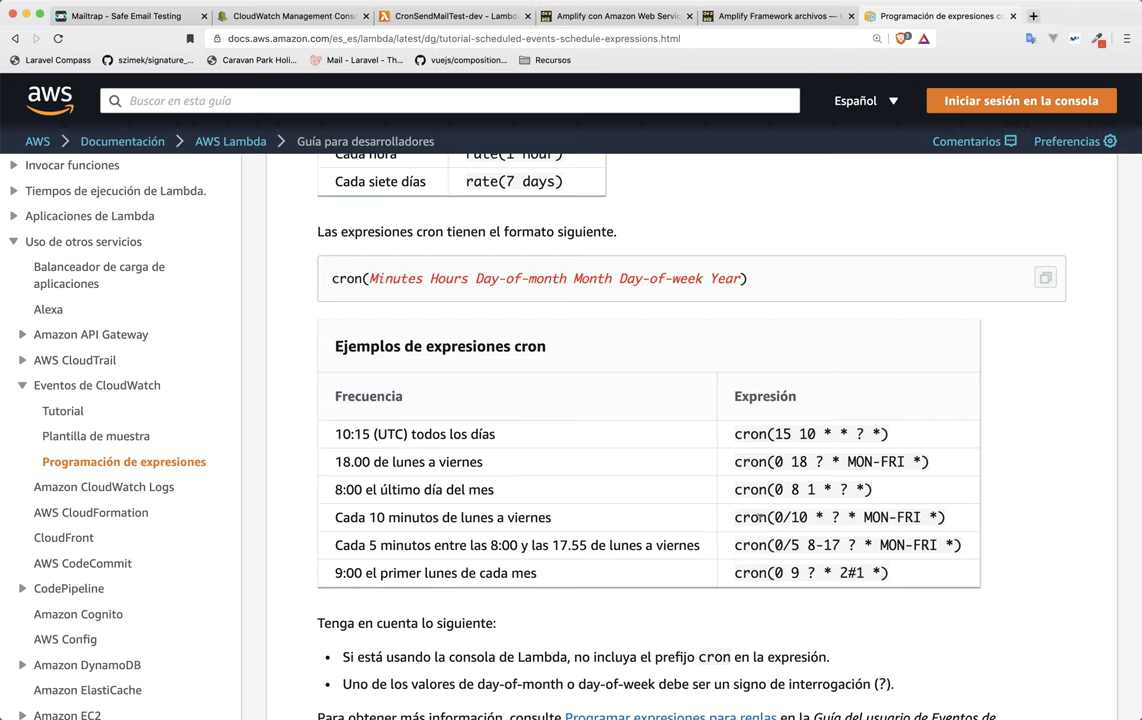
pyautogui.moveTo(775, 515); pyautogui.dragTo(938, 520)
pyautogui.press('super+c')
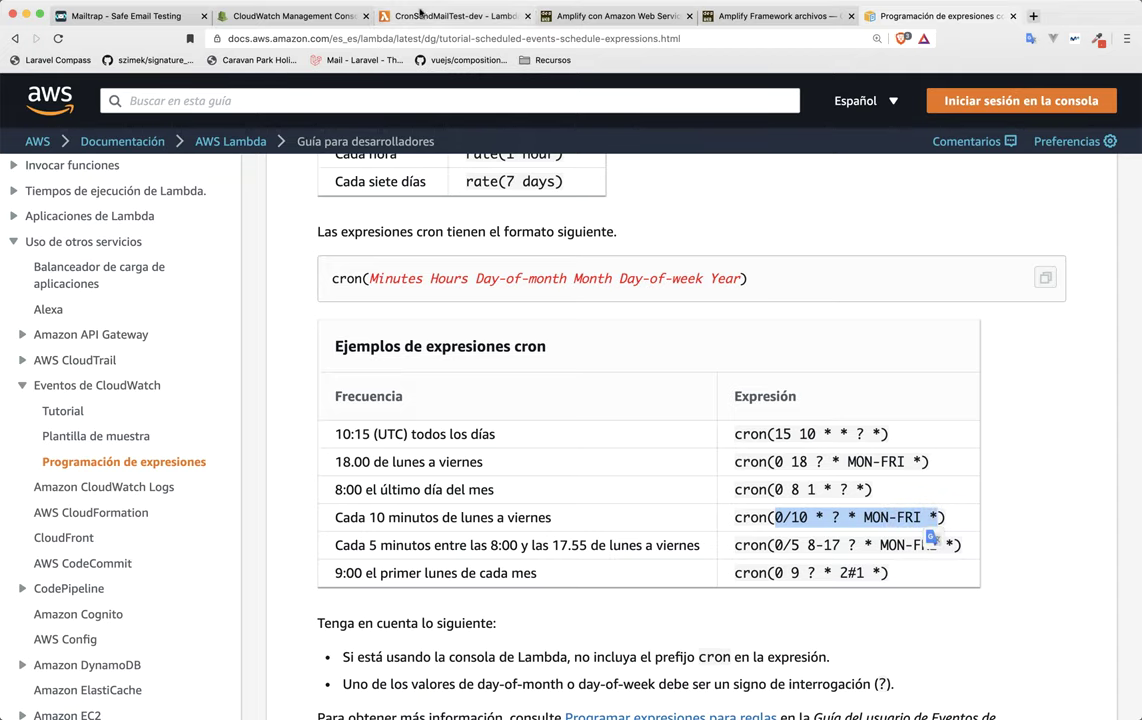
pyautogui.click(329, 17)
pyautogui.tripleClick(405, 354)
pyautogui.press('super+v')
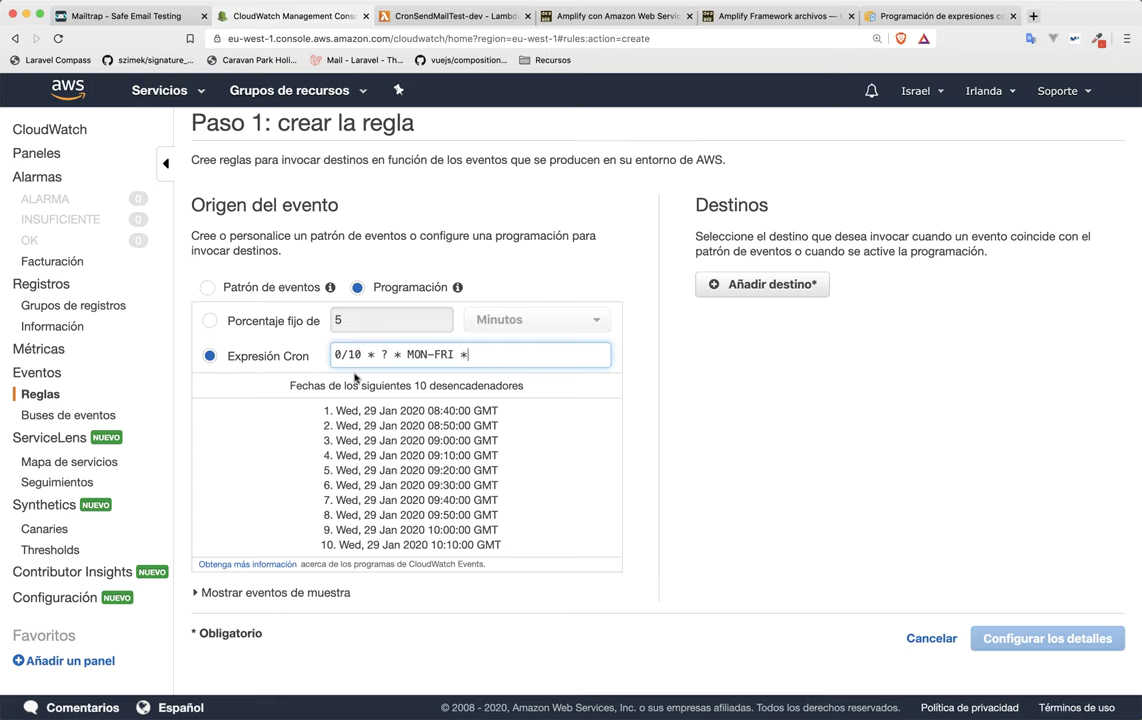
pyautogui.press('BackSpace')
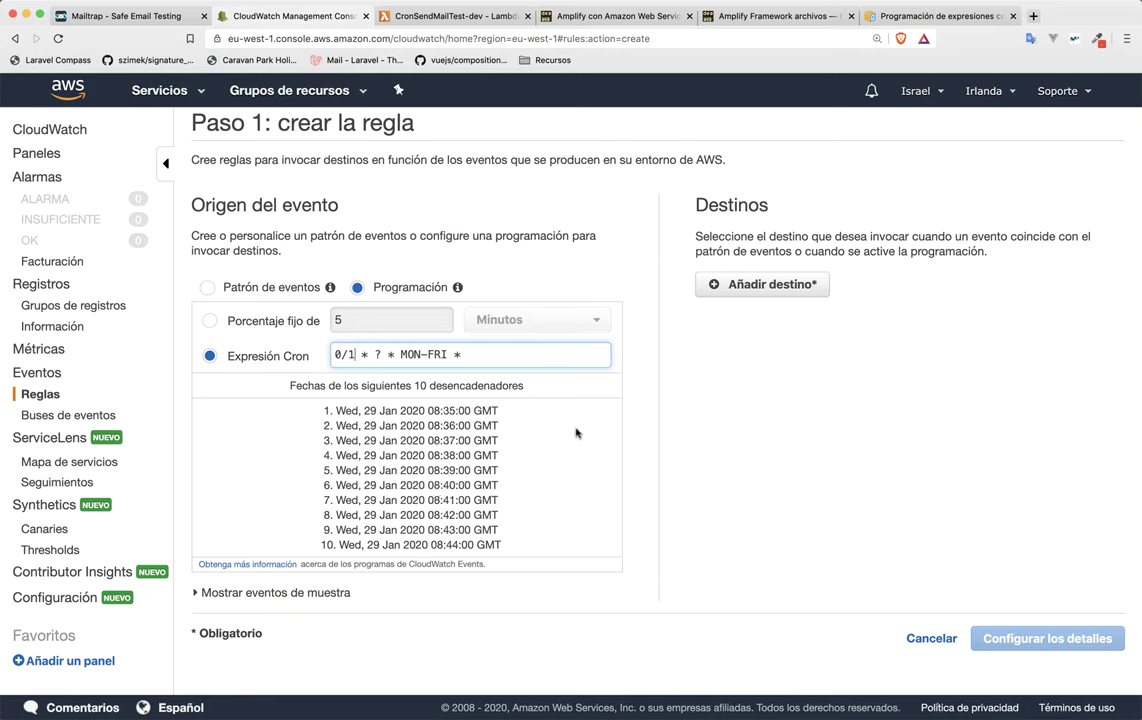
# Add the Lambda function CronSendMailTest-dev as the rule's target and proceed to the rule details.
pyautogui.click(760, 284)
pyautogui.click(816, 322)
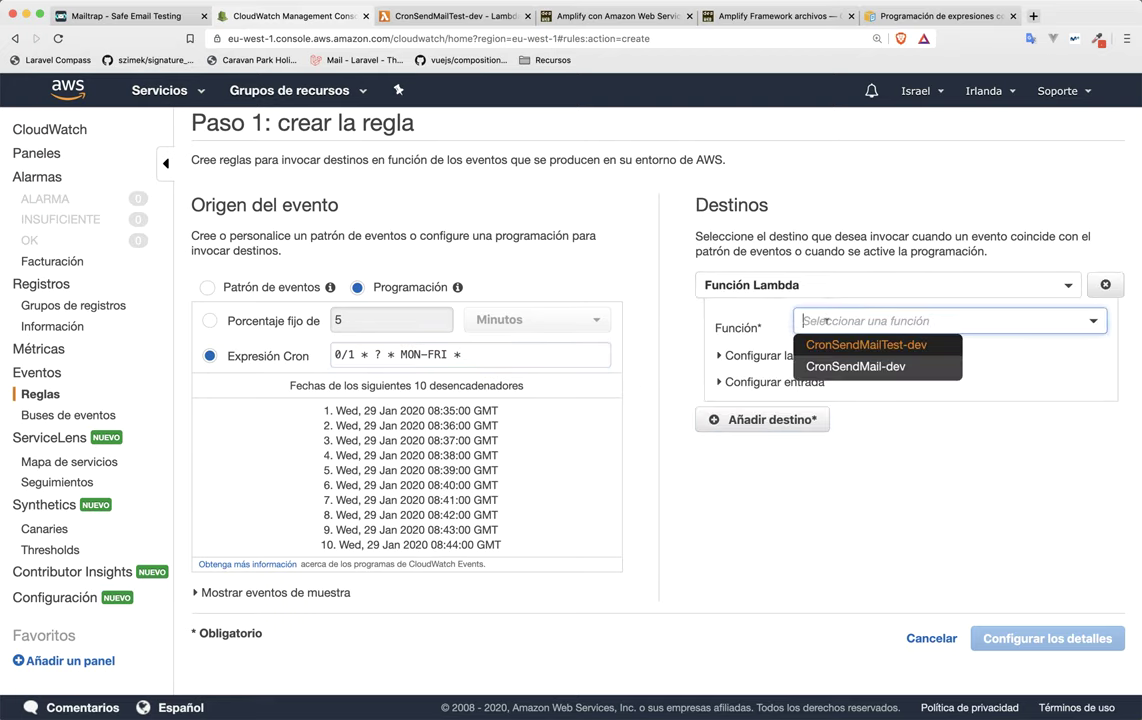
pyautogui.click(834, 346)
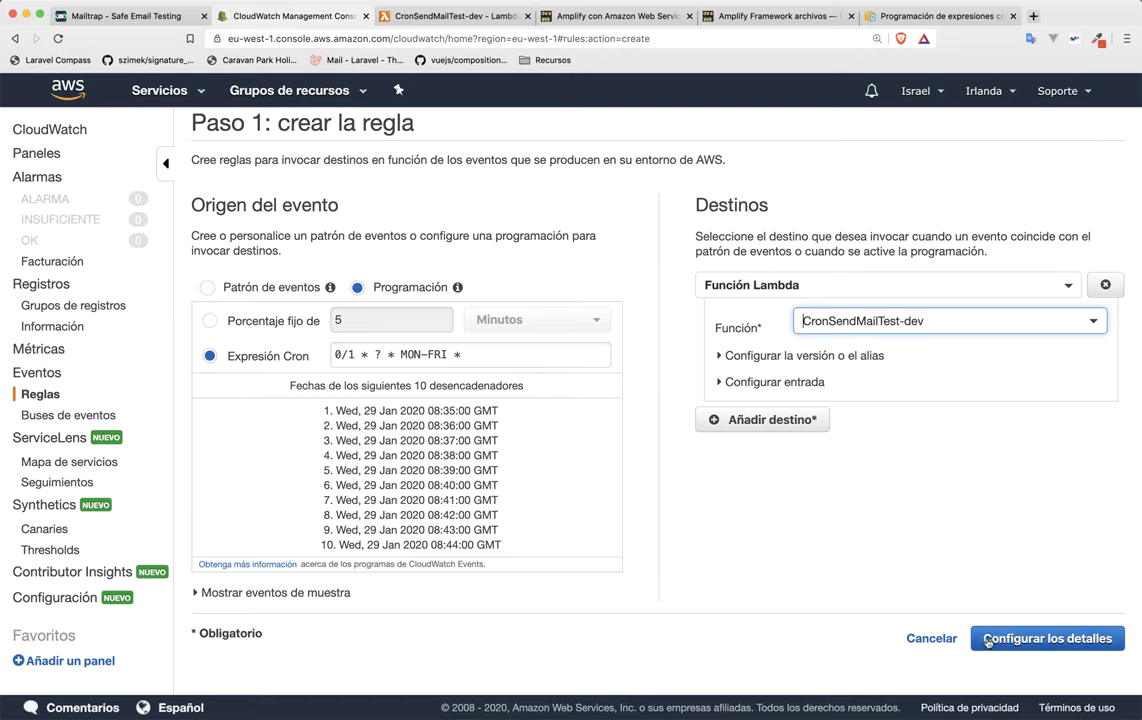
pyautogui.click(877, 320)
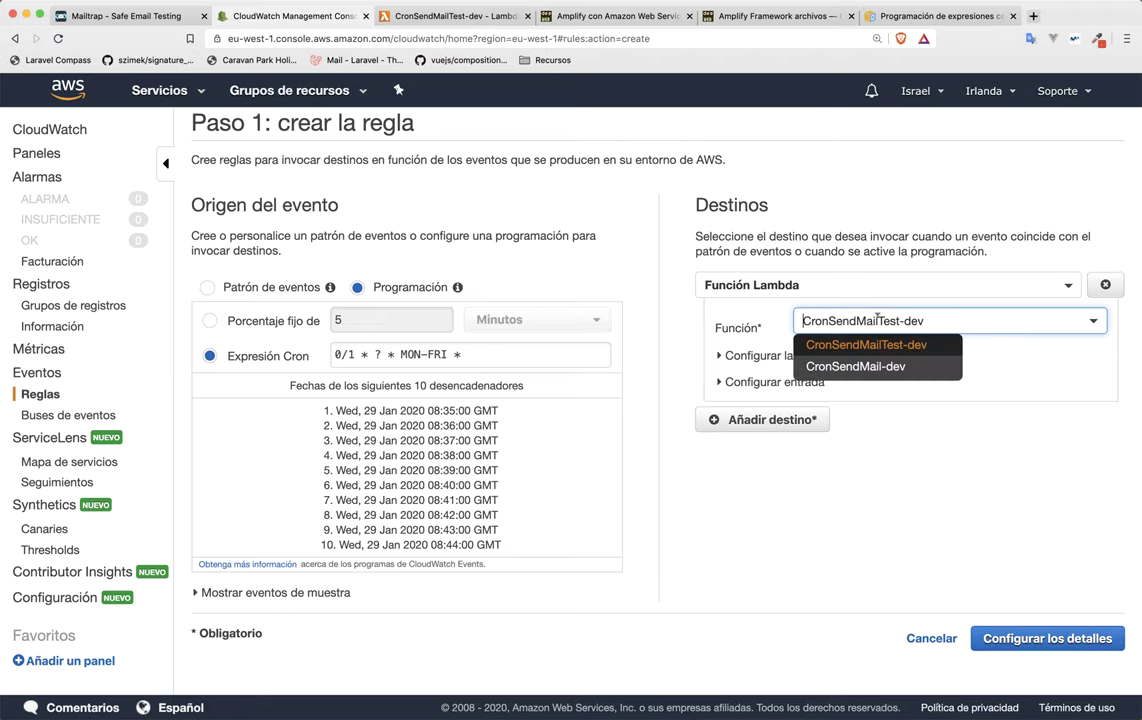
pyautogui.click(1047, 638)
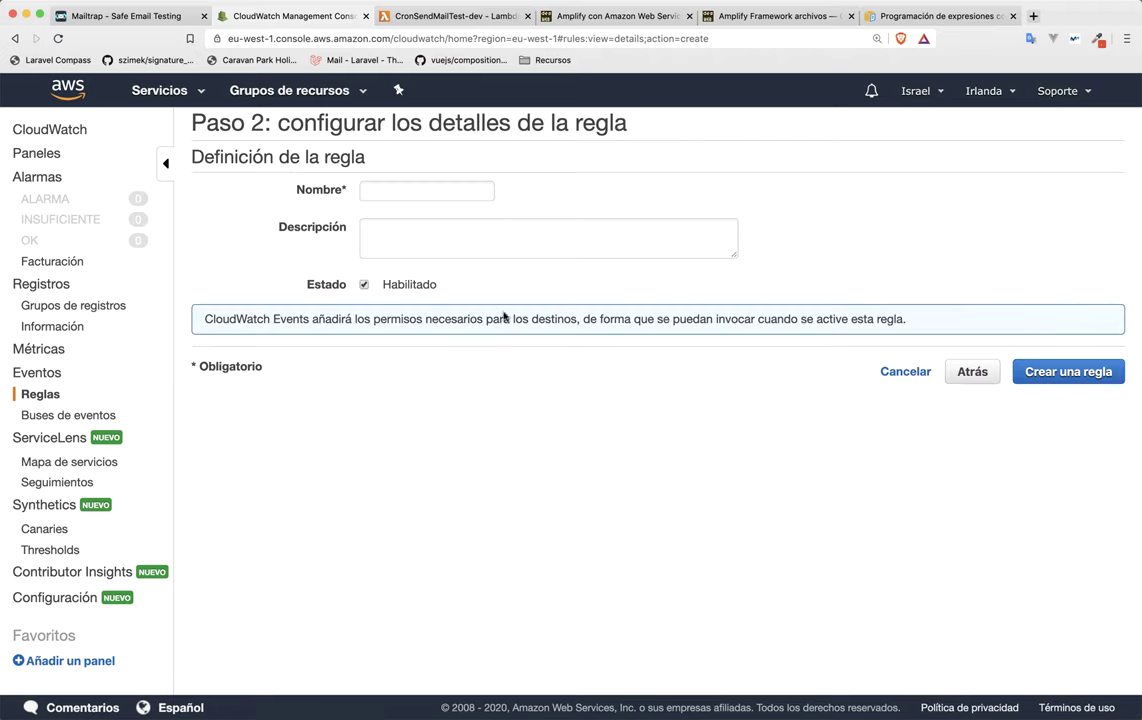
# Name the rule CronSendMailTest and create it in the enabled state.
pyautogui.click(367, 188)
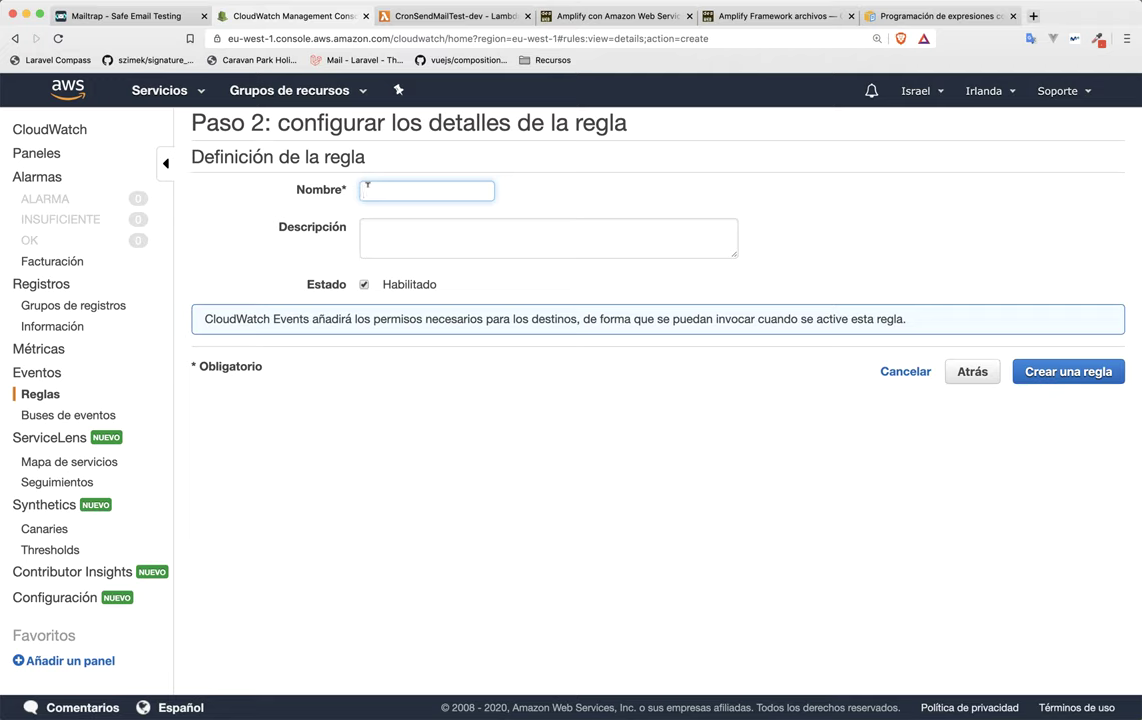
pyautogui.write('Crond')
pyautogui.write('endMailTest')
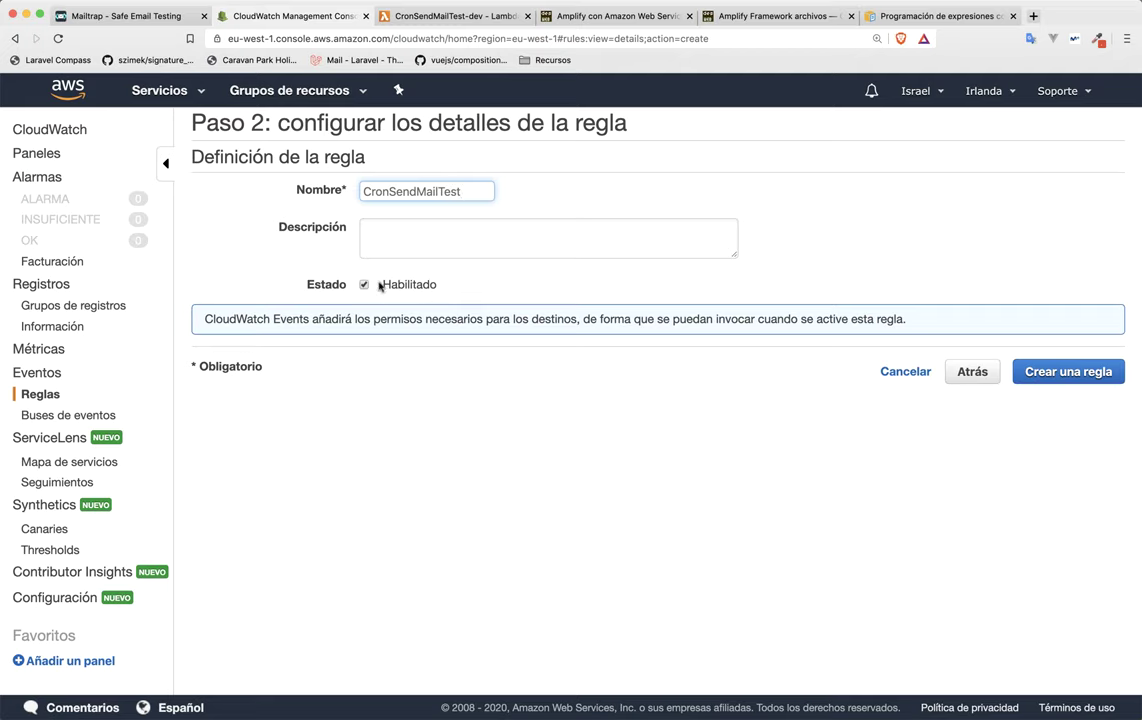
pyautogui.click(1030, 370)
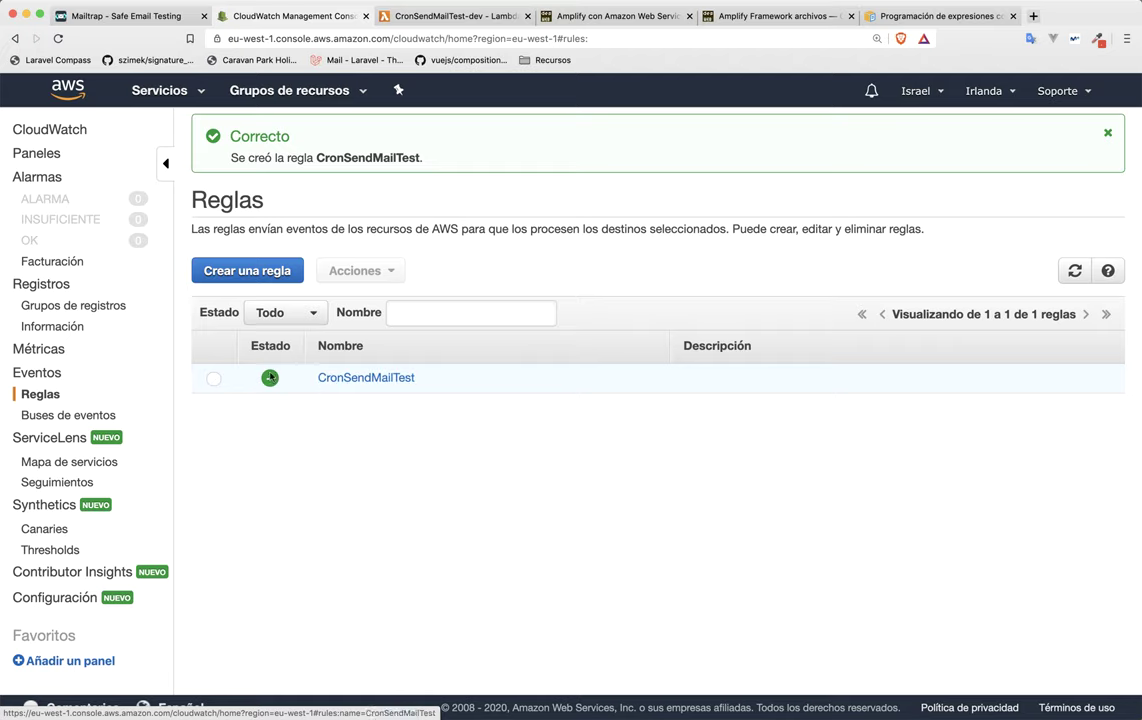
# Switch to the Mailtrap demo inbox and open the message "Email desde CRON" to check its content.
pyautogui.moveTo(269, 380)
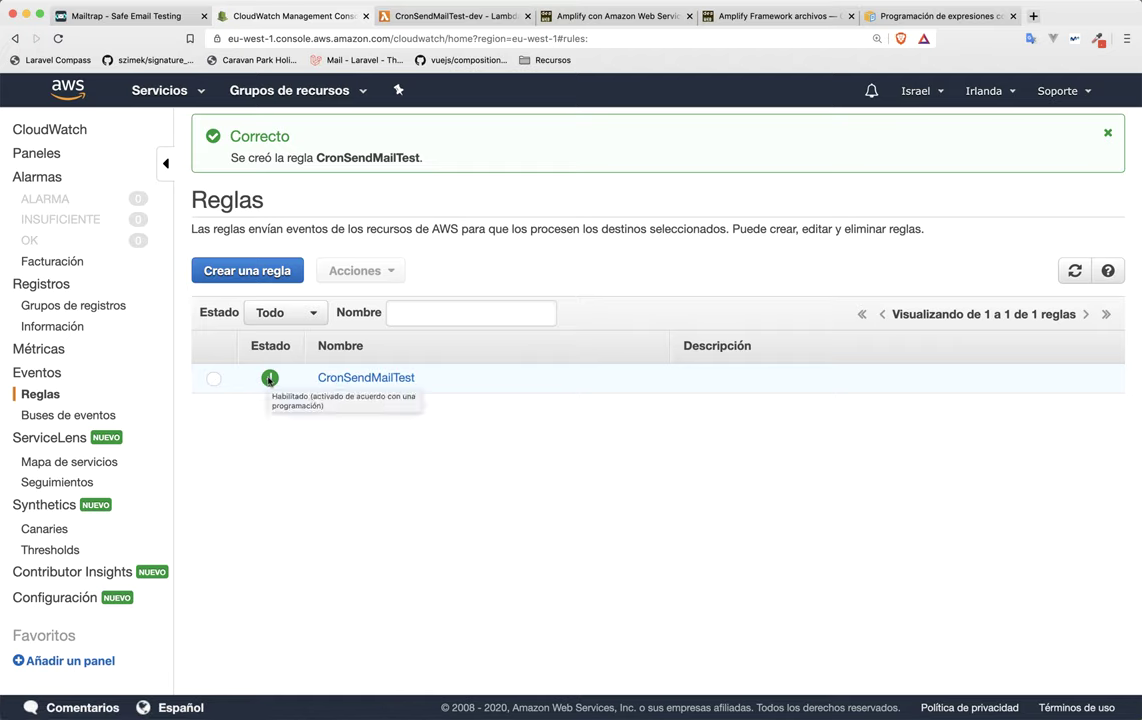
pyautogui.click(144, 21)
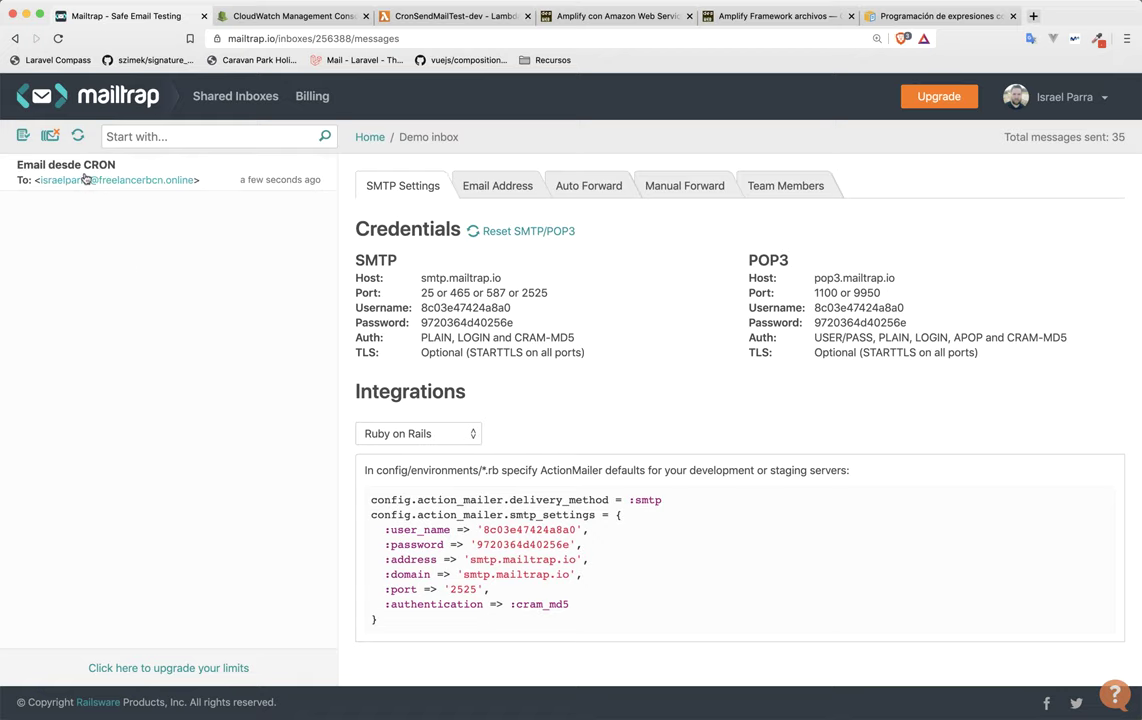
pyautogui.click(86, 175)
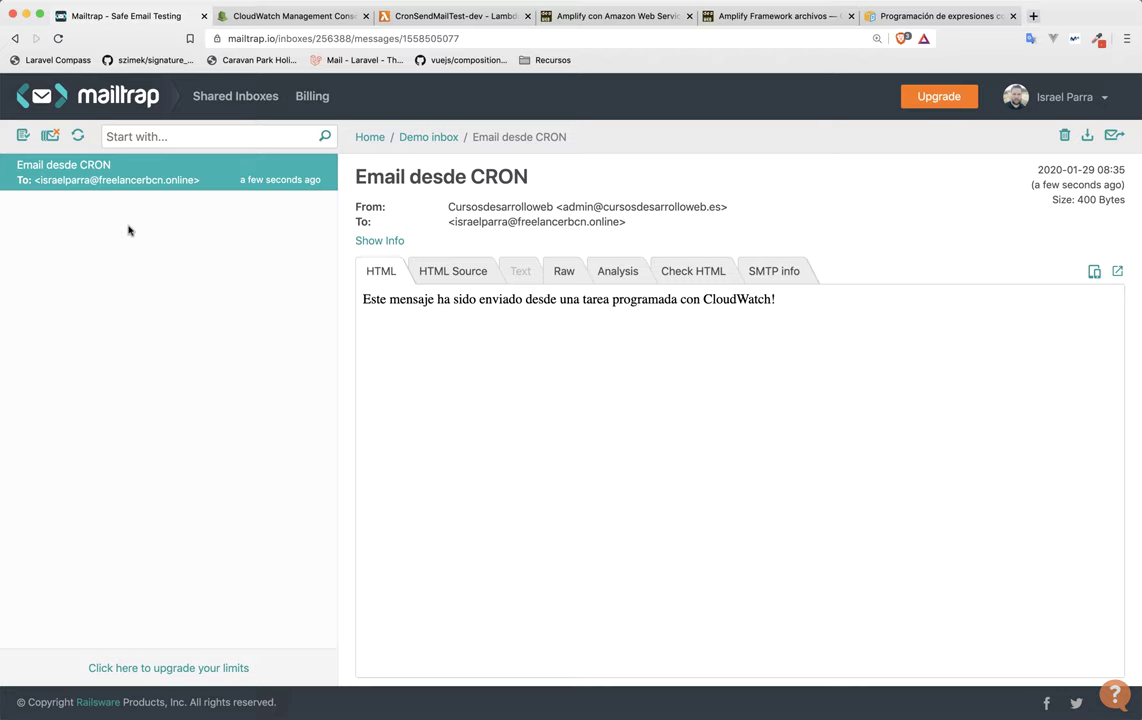
# Refresh the Mailtrap inbox, switch to the CloudWatch rules and update the CronSendMailTest rule to the disabled state.
pyautogui.click(70, 135)
pyautogui.click(300, 16)
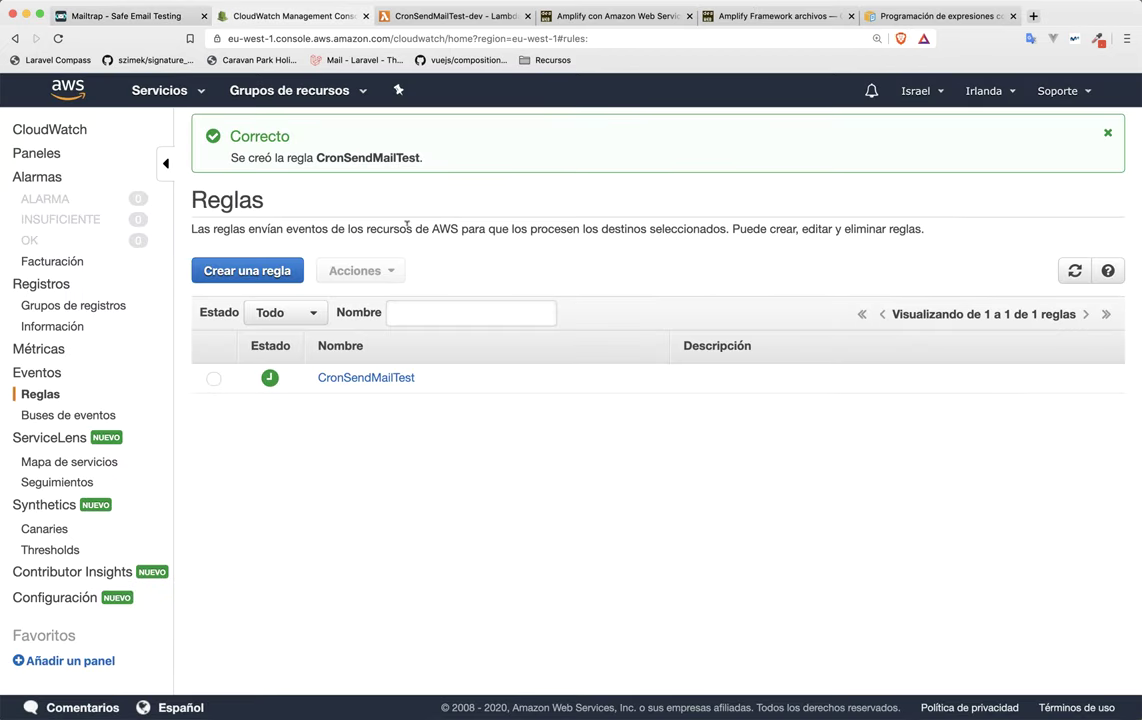
pyautogui.click(213, 378)
pyautogui.click(335, 271)
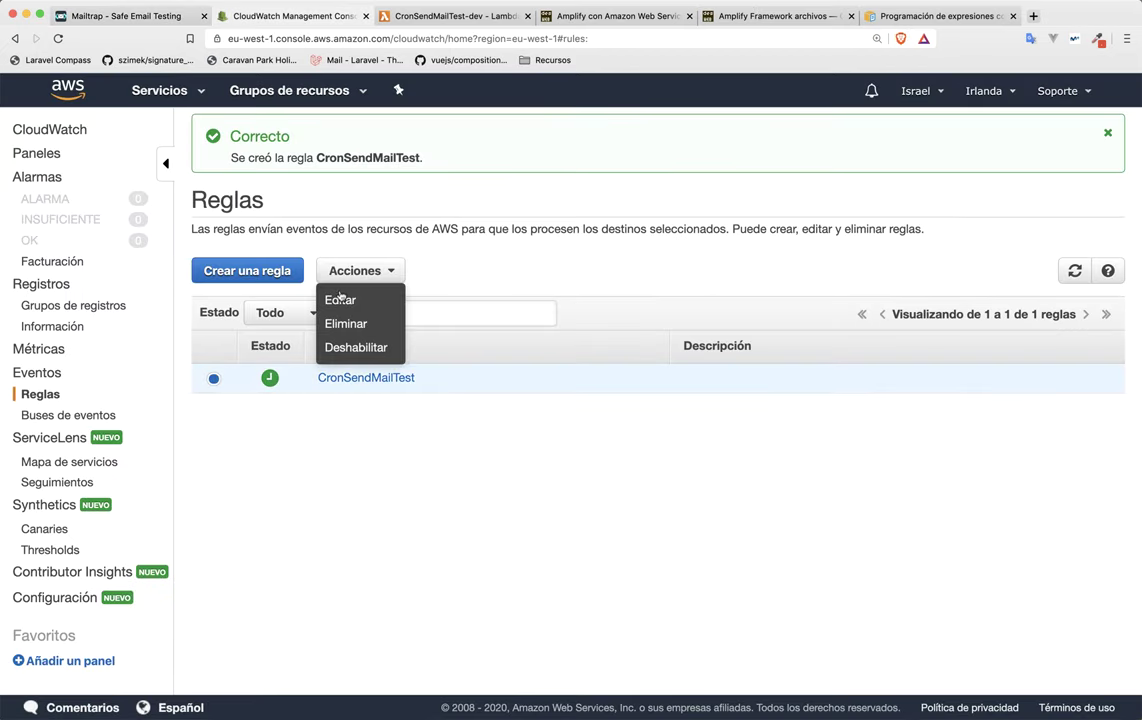
pyautogui.click(340, 298)
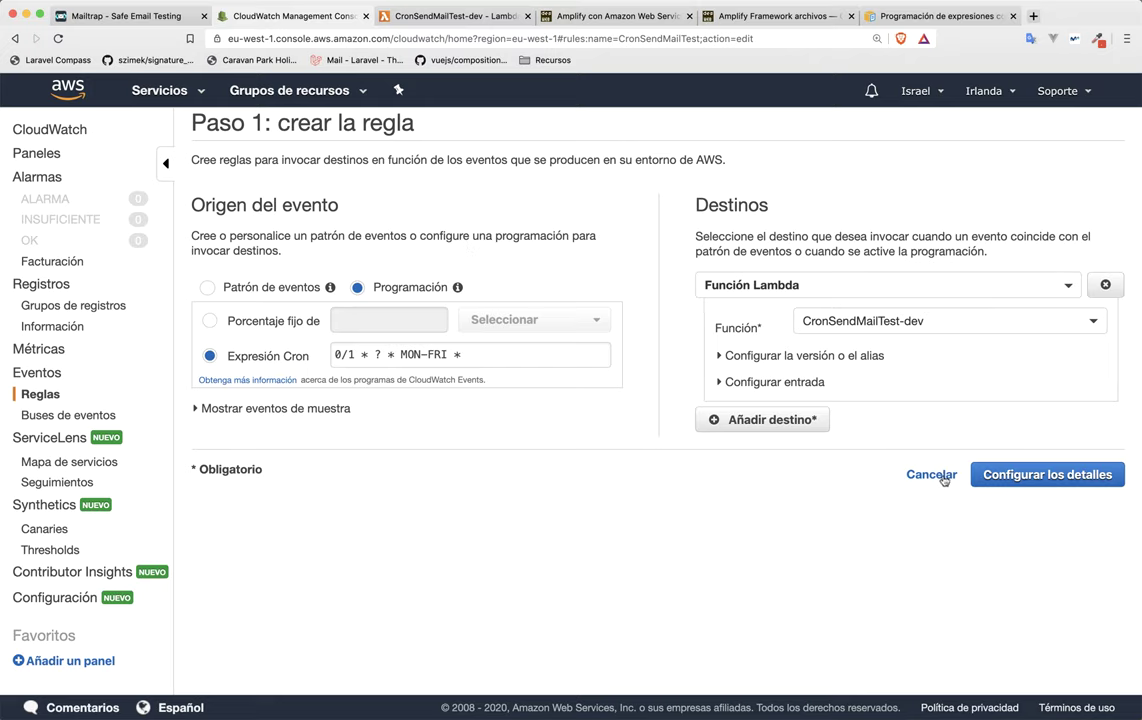
pyautogui.click(1004, 477)
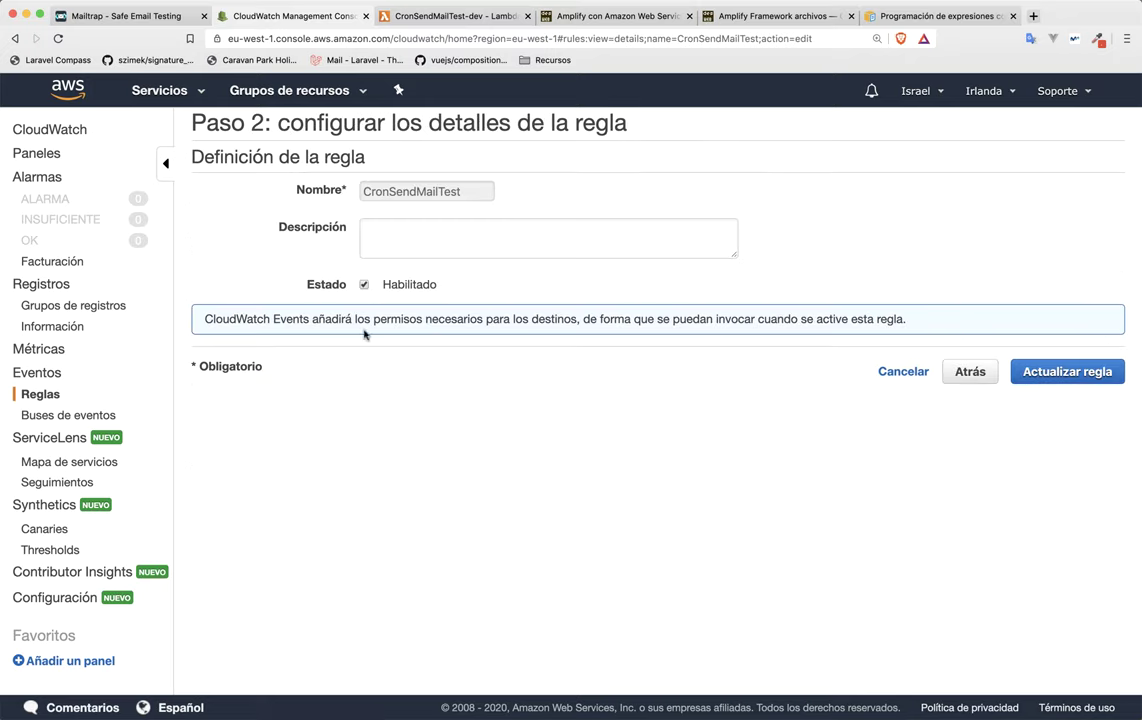
pyautogui.click(1052, 376)
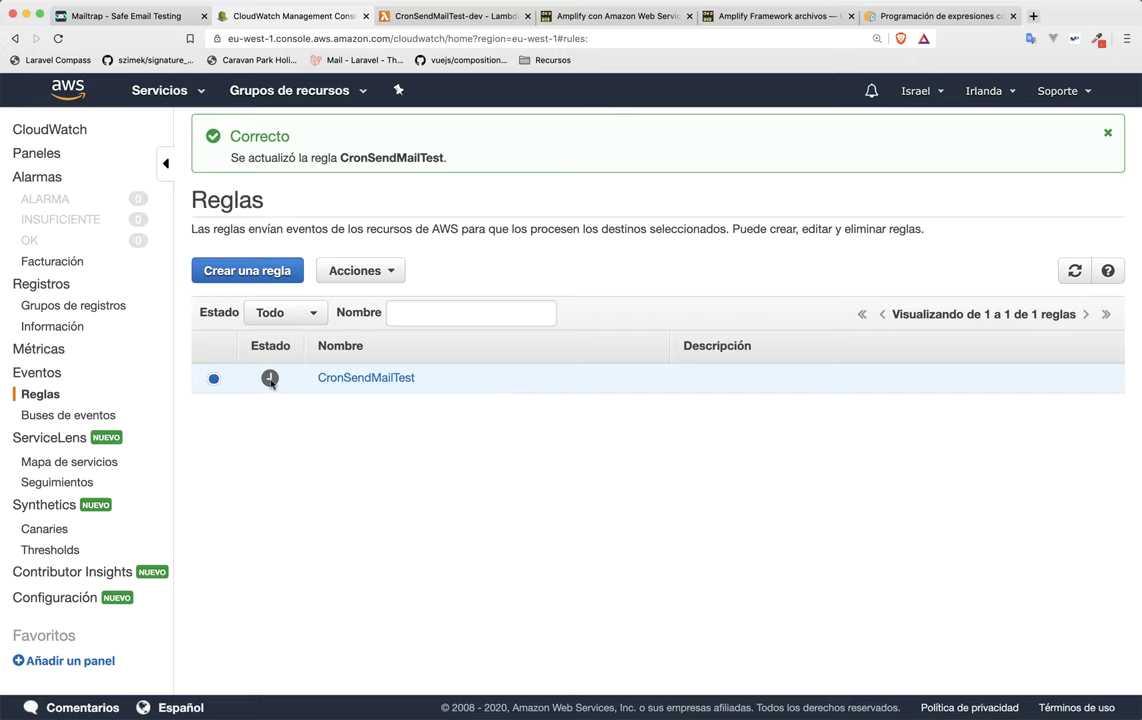
# Check the Mailtrap demo inbox for further messages and return to the CloudWatch rules list to check the rule's state.
pyautogui.click(129, 20)
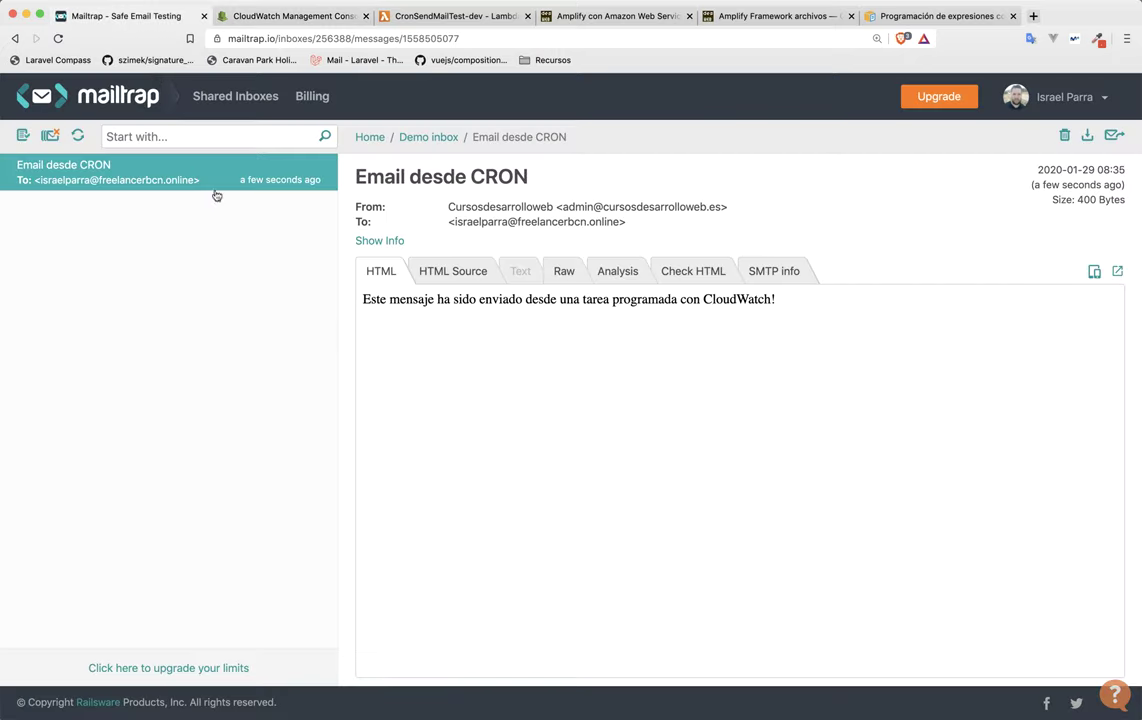
pyautogui.click(267, 17)
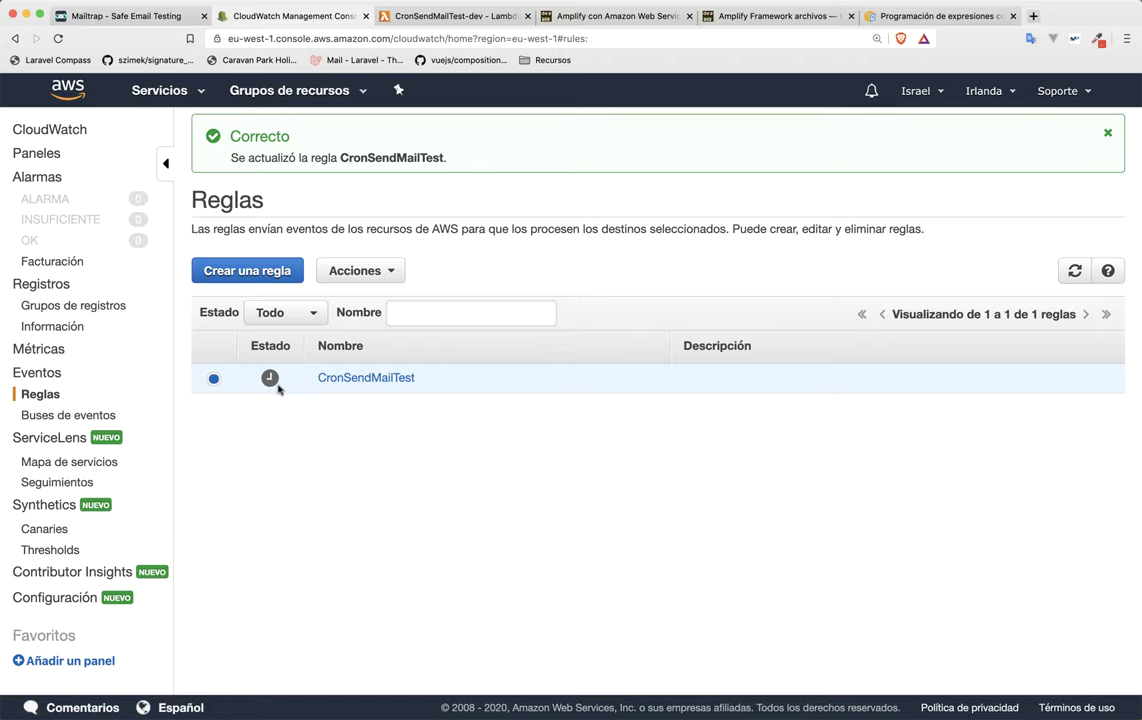
pyautogui.moveTo(279, 389)
# Look through the Amplify articles and the Amplify Framework course list on the cursosdesarrolloweb.es site.
pyautogui.click(607, 18)
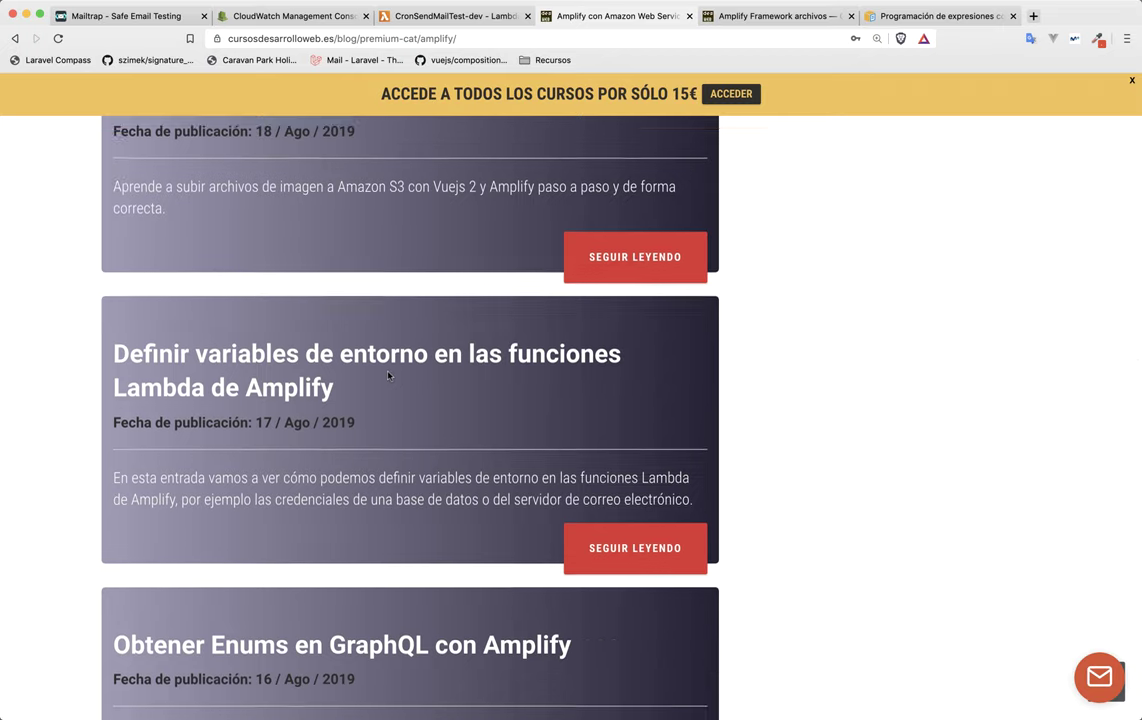
pyautogui.scroll(8, 371, 377)
pyautogui.scroll(7, 390, 368)
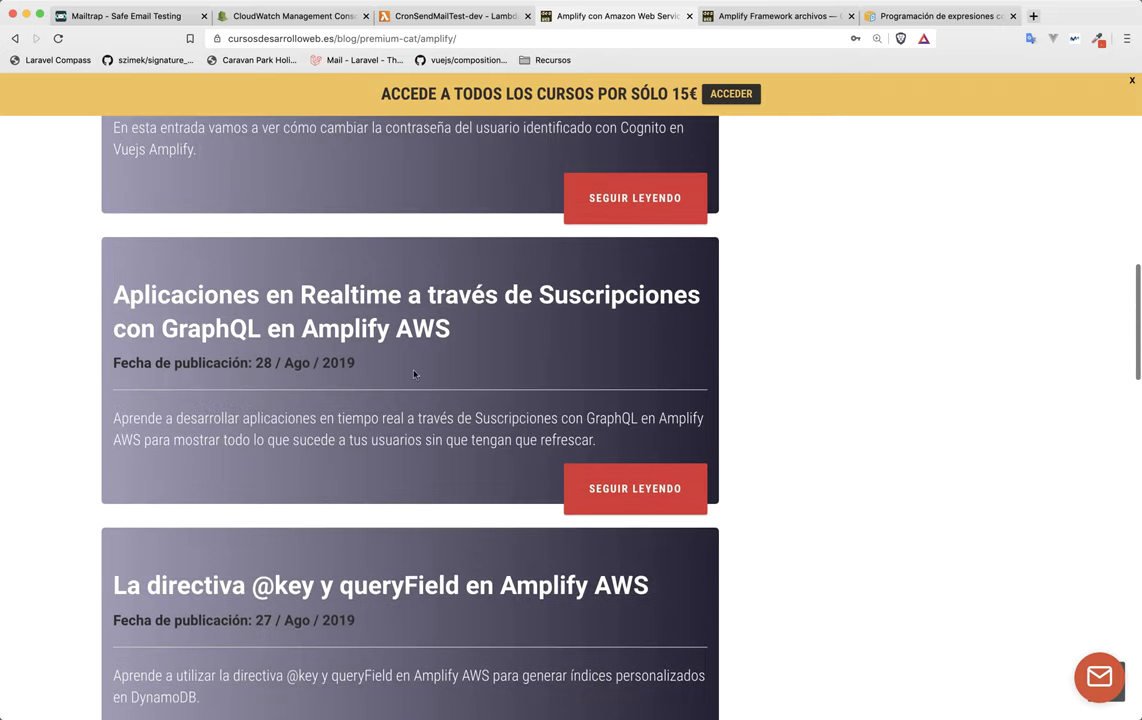
pyautogui.scroll(2, 423, 364)
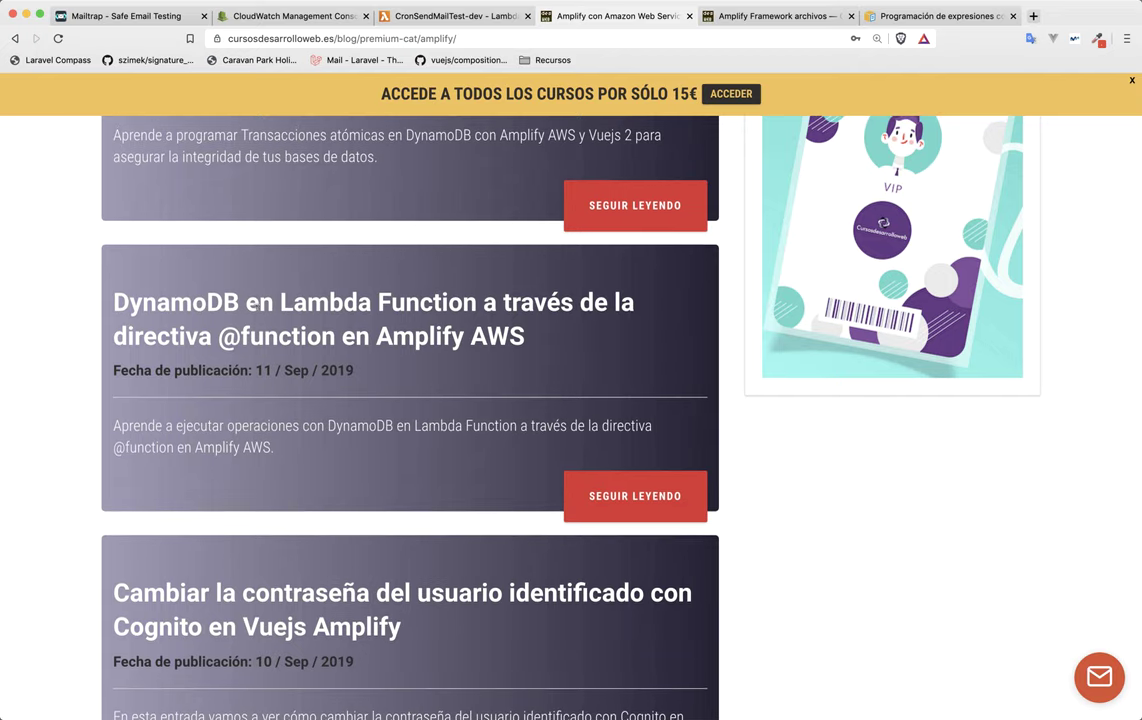
pyautogui.click(708, 17)
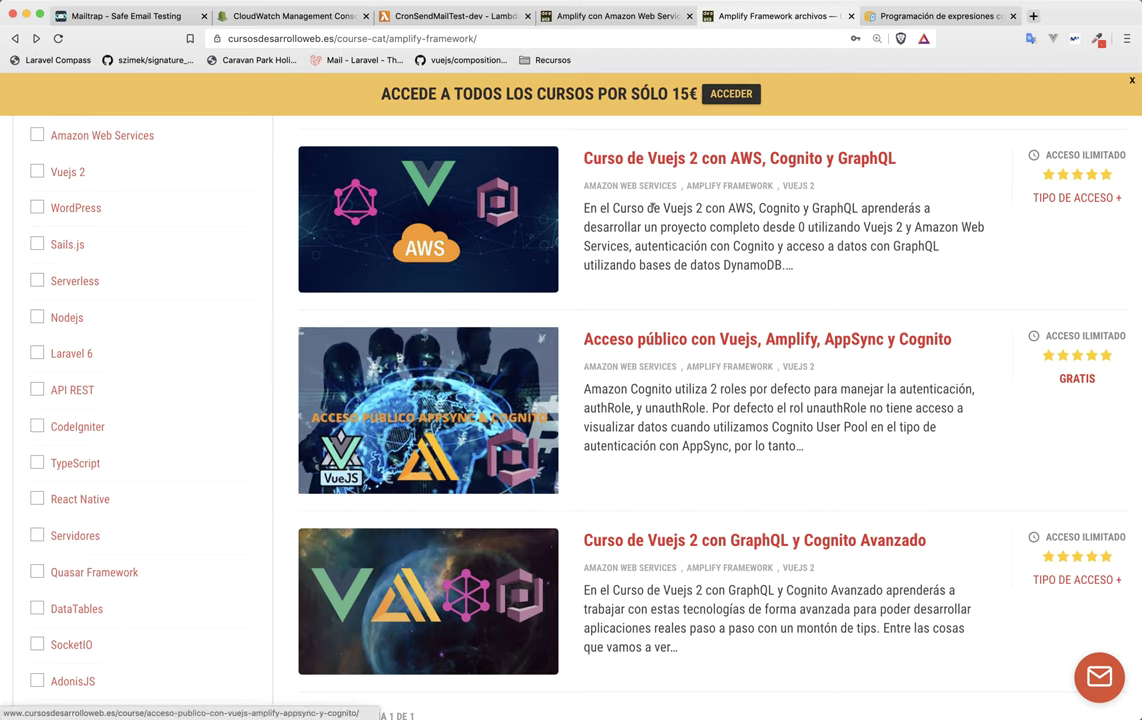